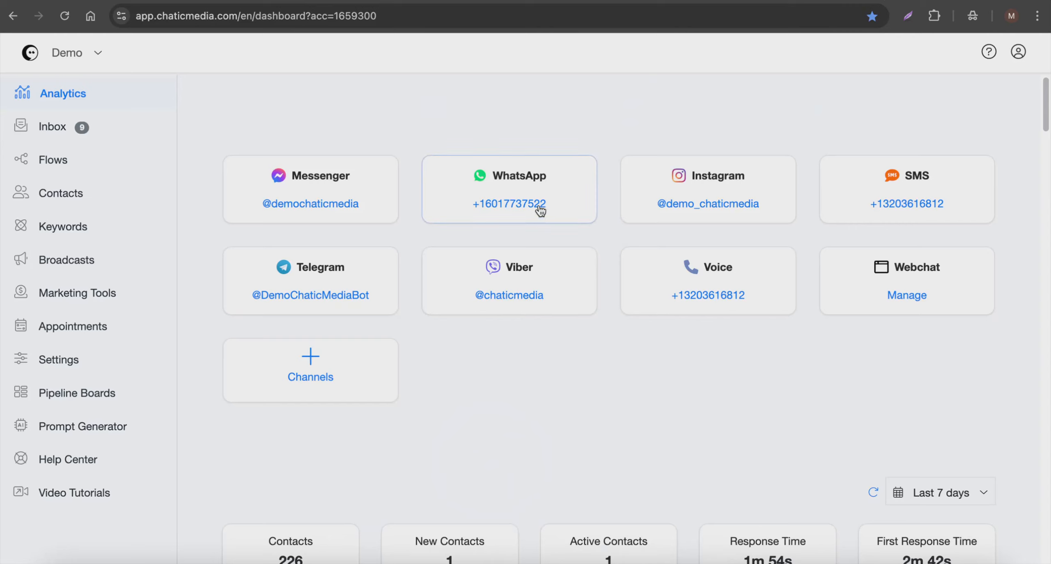
Step: Look through the workspace's channel and integration settings to see which AI providers can be connected
click(60, 372)
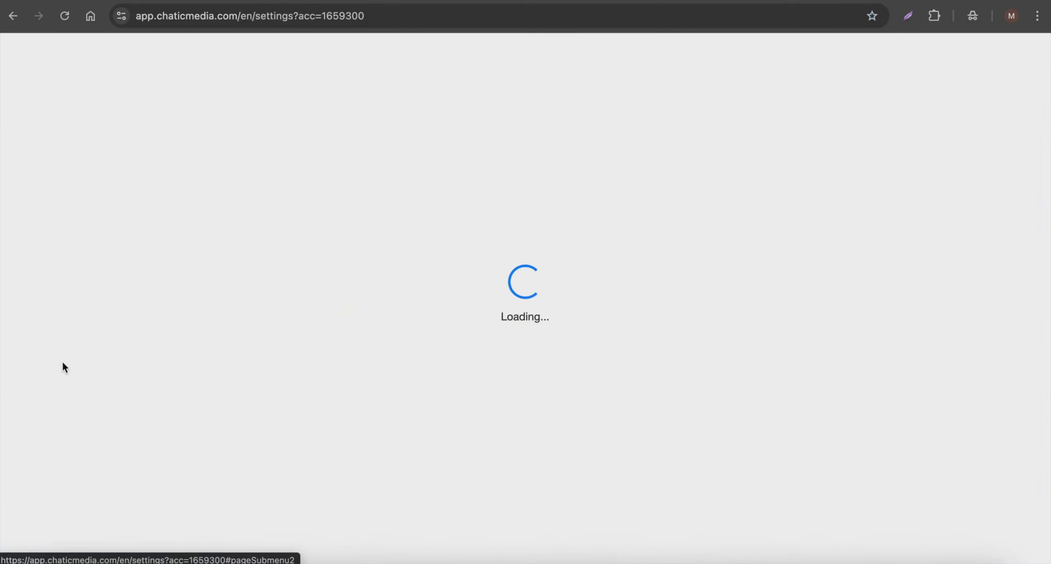
click(393, 159)
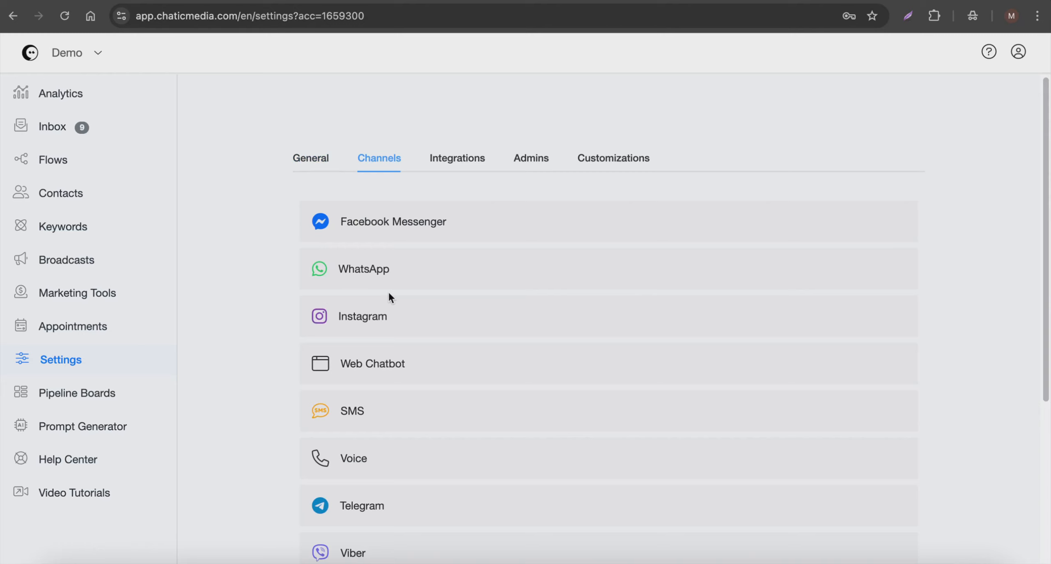
click(454, 160)
scroll(423, 284, down, 2)
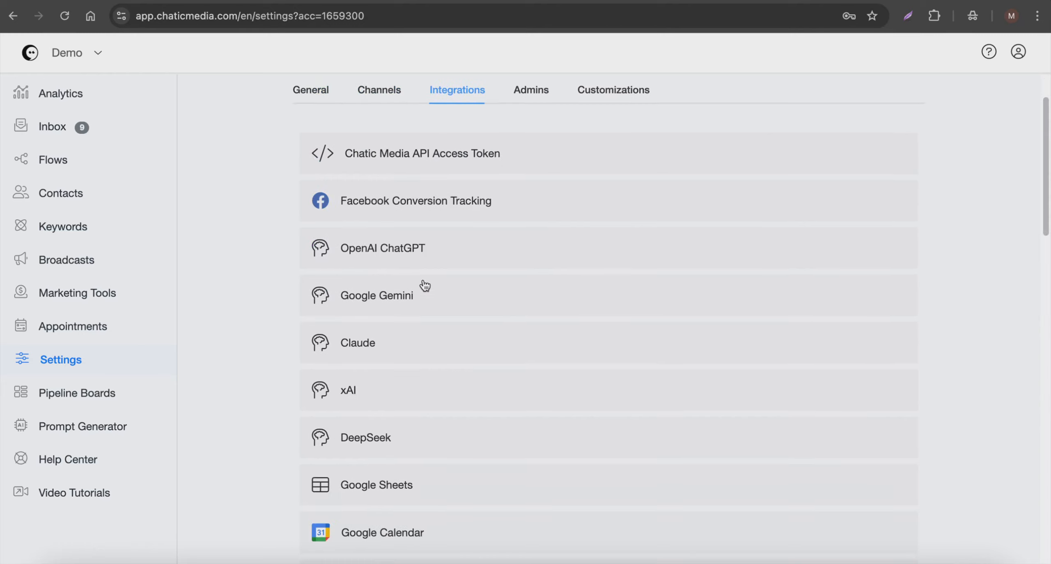
click(423, 257)
click(423, 257)
scroll(354, 380, down, 1)
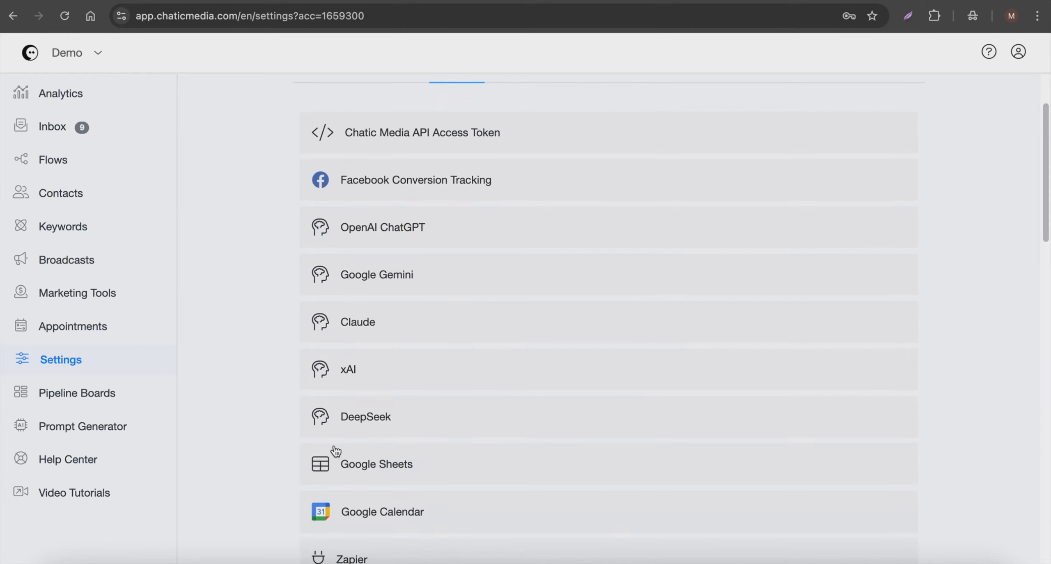
scroll(349, 431, up, 3)
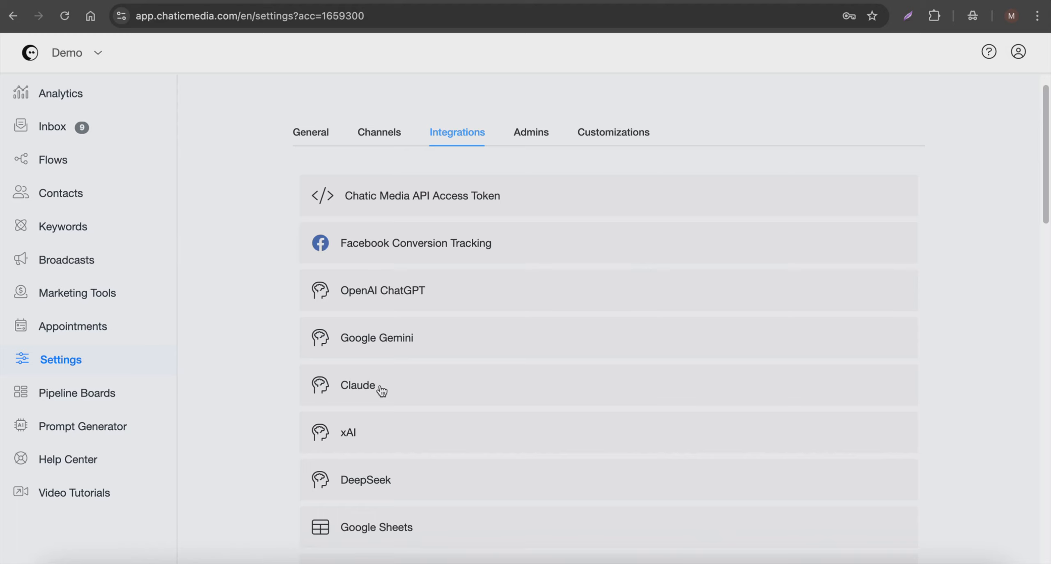
Step: Create a new flow named "AI Chatbot - OpenAI, Gemini, & Claude"
click(57, 160)
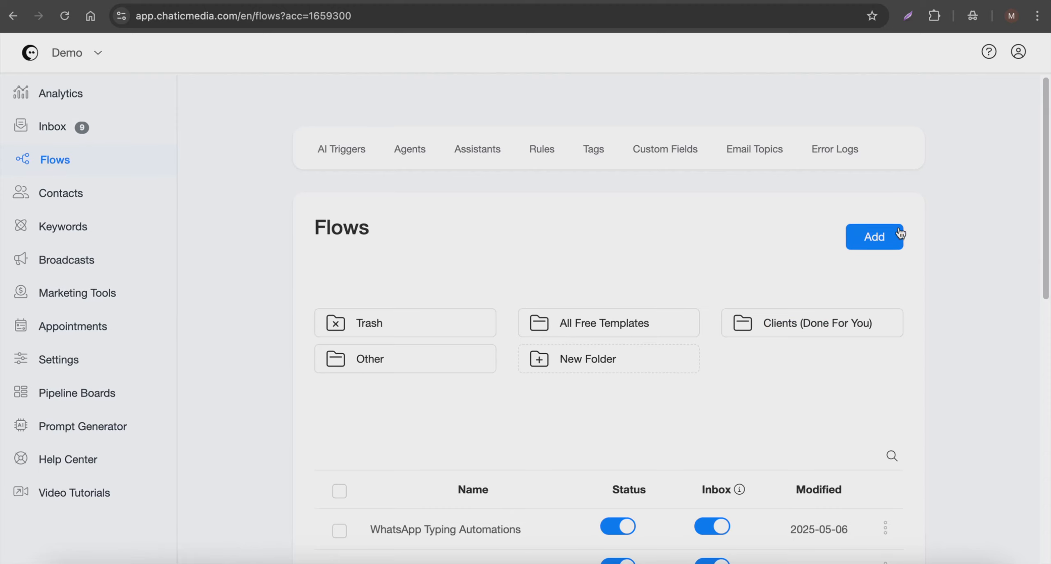
click(887, 236)
click(438, 129)
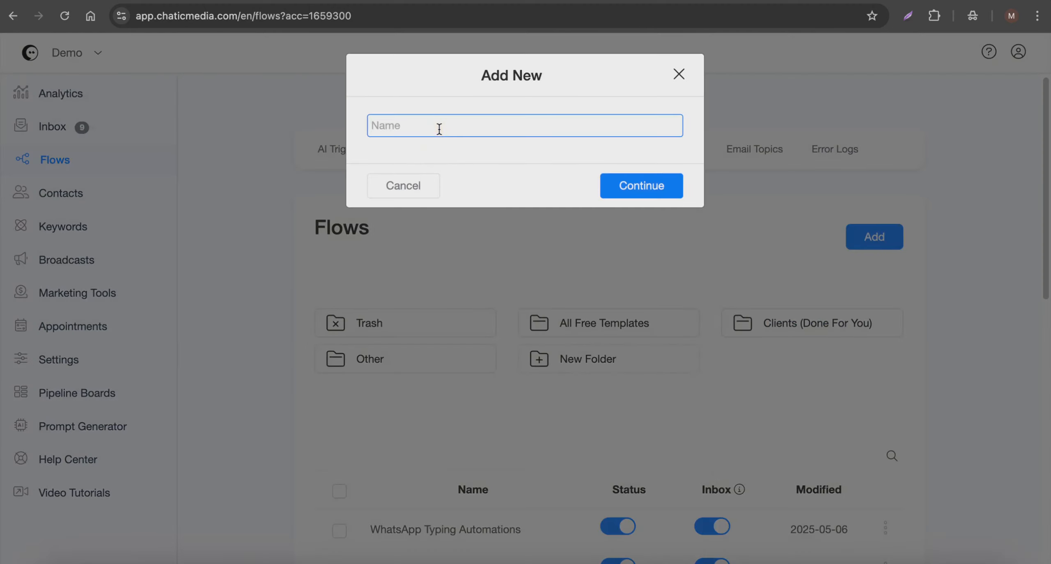
text(AI Chatbot - OpenAI, Gemini, & Claude)
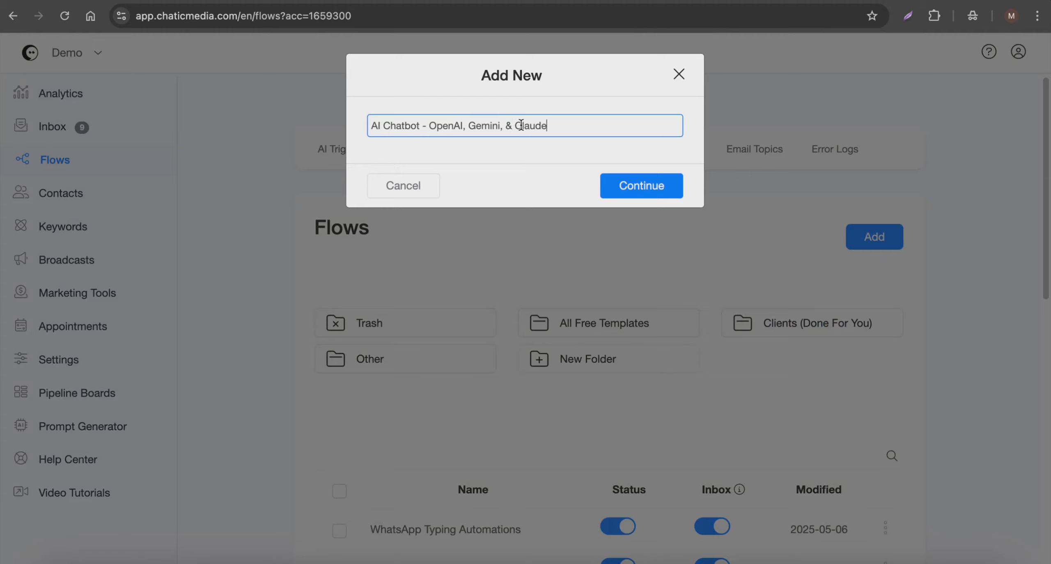
click(673, 193)
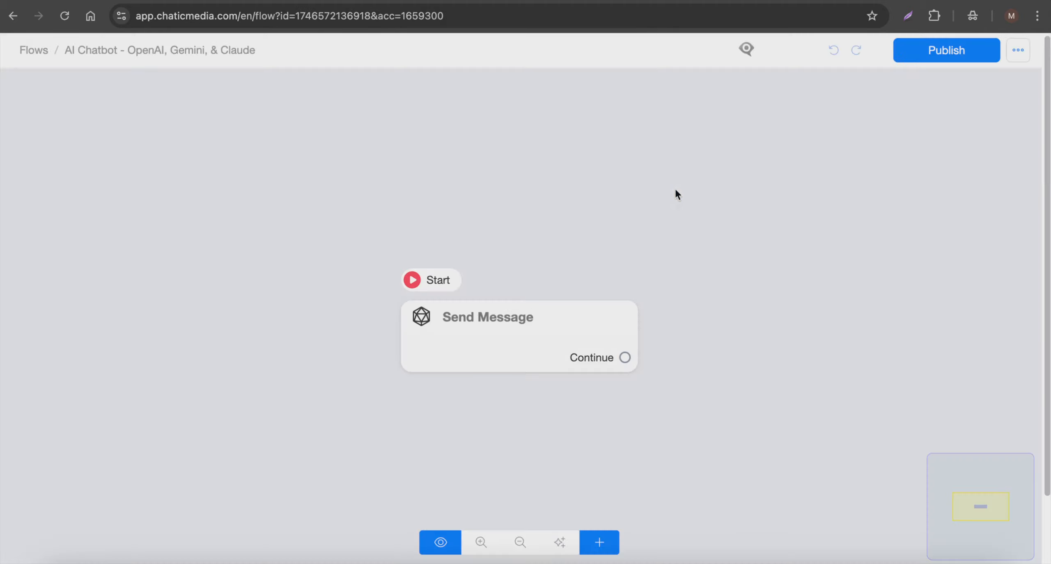
Step: Add an Actions block to the flow and place it beside the default Send Message block
scroll(677, 181, down, 2)
click(555, 306)
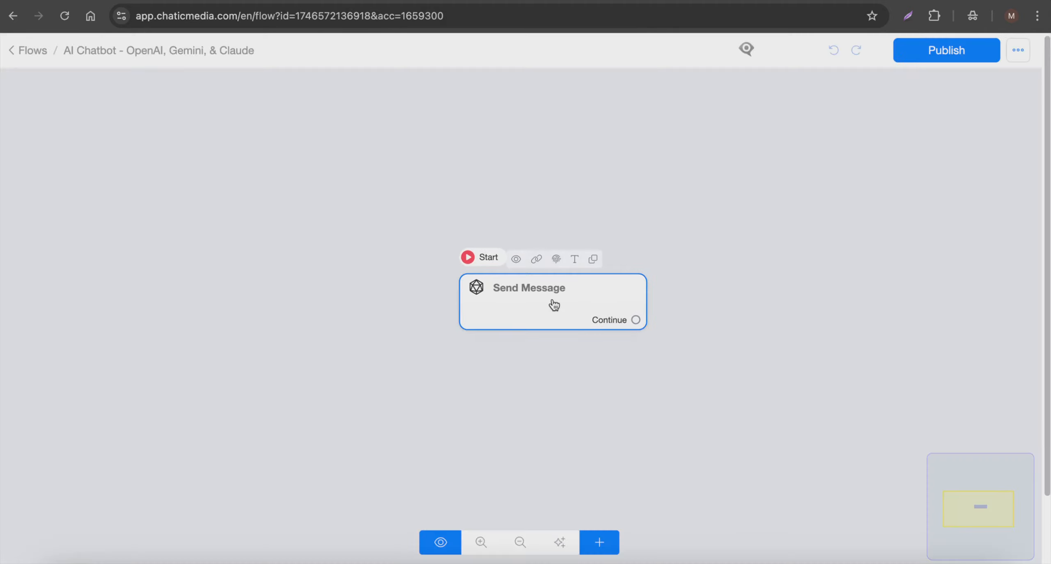
click(554, 353)
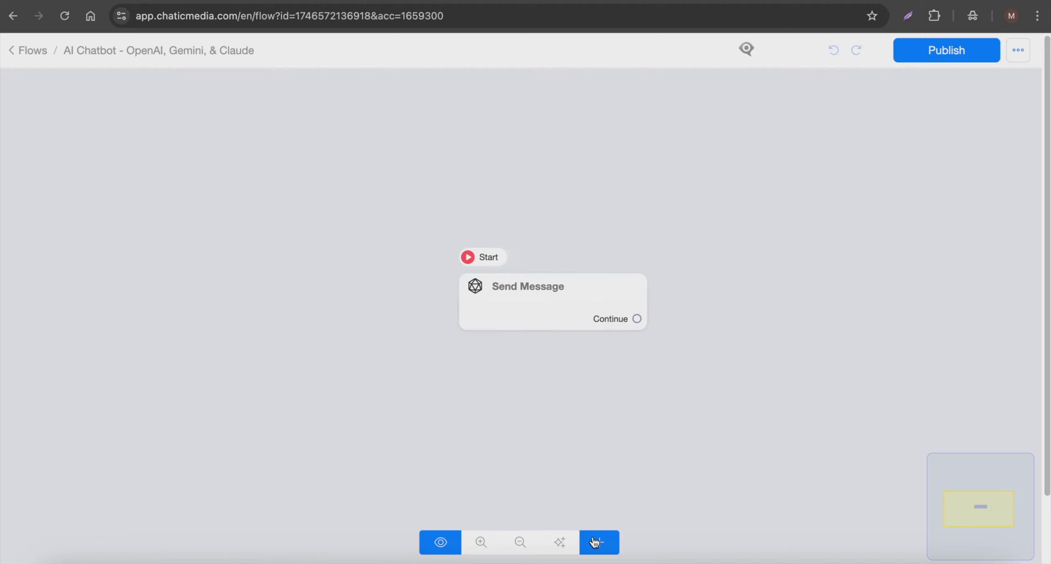
click(602, 543)
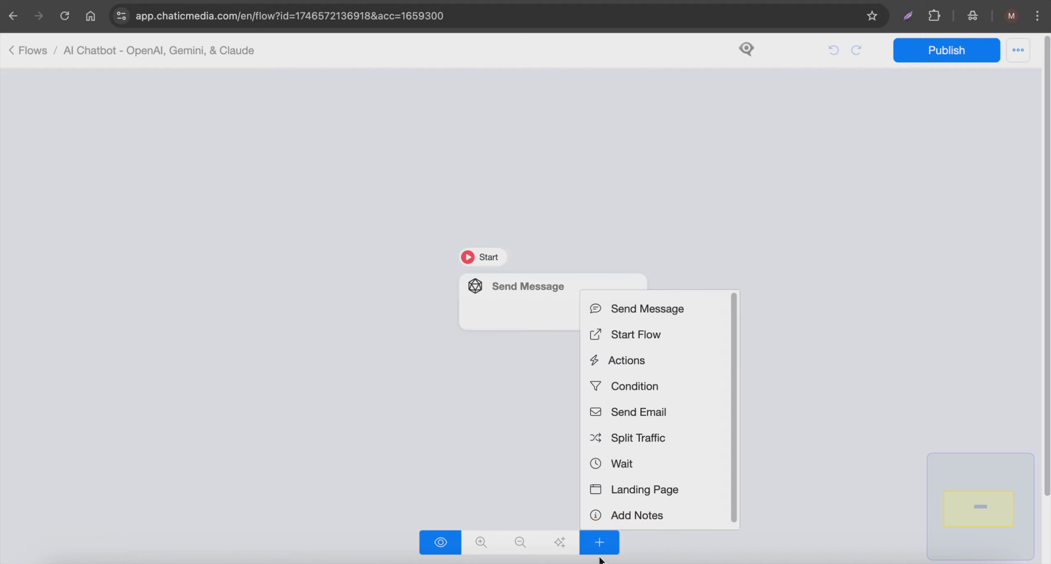
click(645, 365)
drag(770, 383, 311, 281)
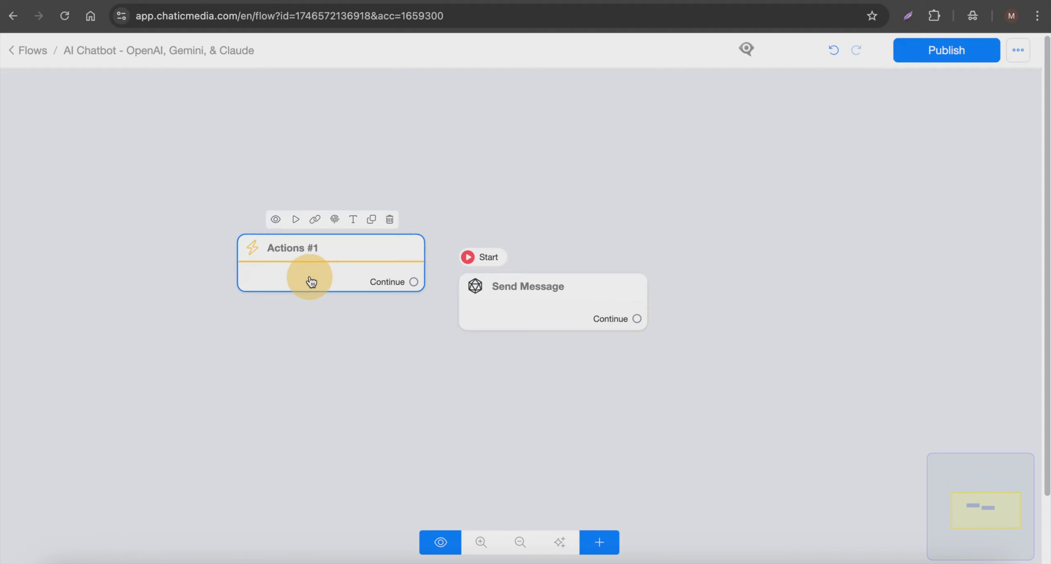
Step: Make the Actions block the flow's starting step and delete the default Send Message block
click(295, 220)
click(597, 303)
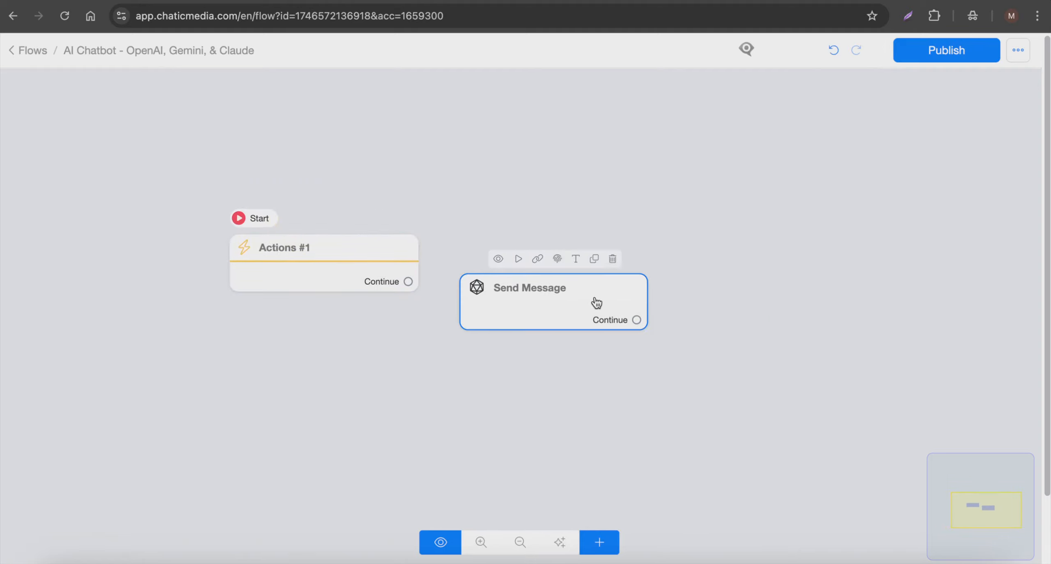
click(613, 259)
Step: Add an OpenAI action to the Actions #1 block
click(254, 266)
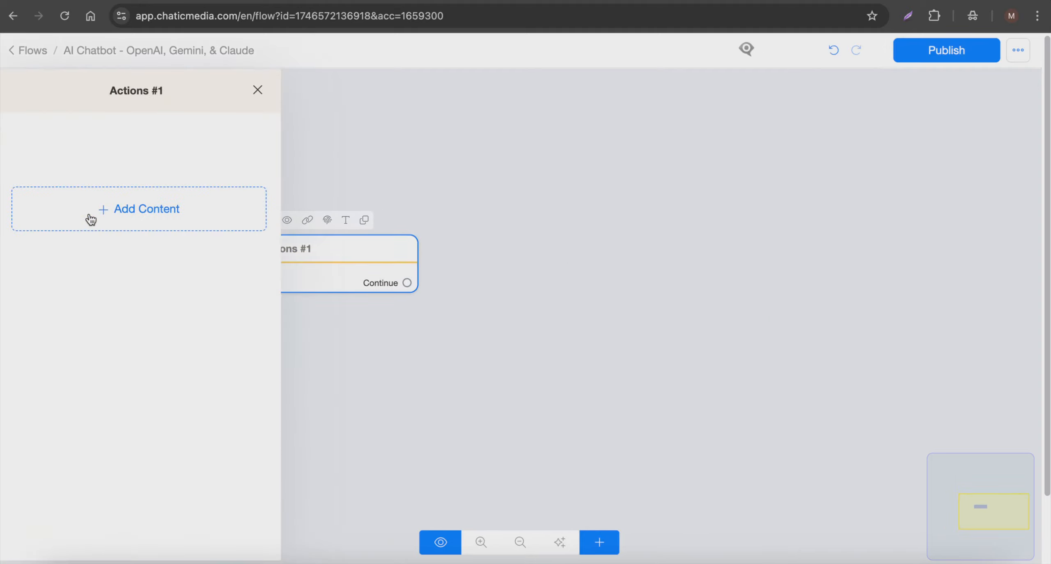
click(89, 210)
click(64, 258)
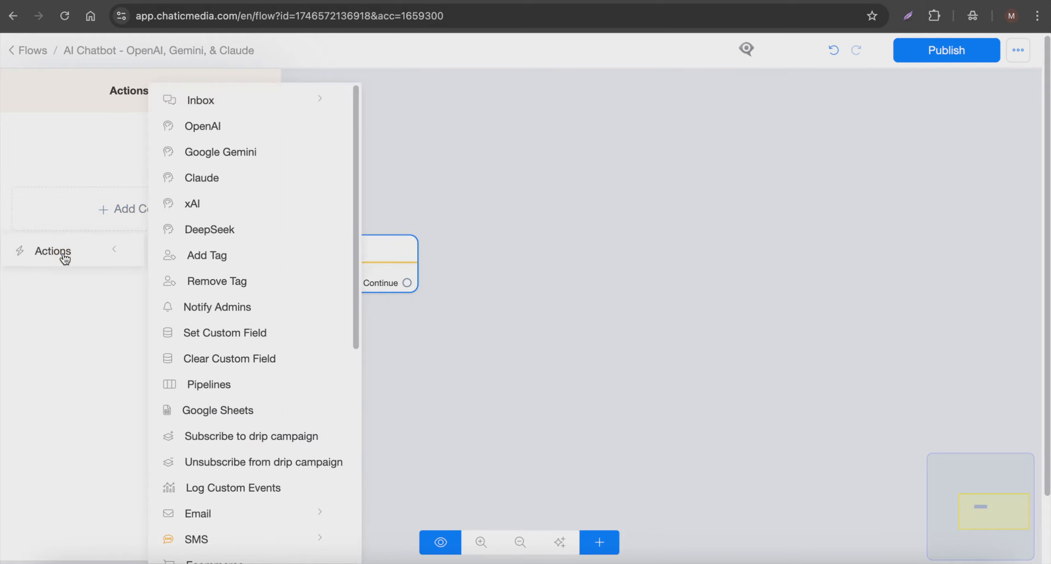
click(210, 128)
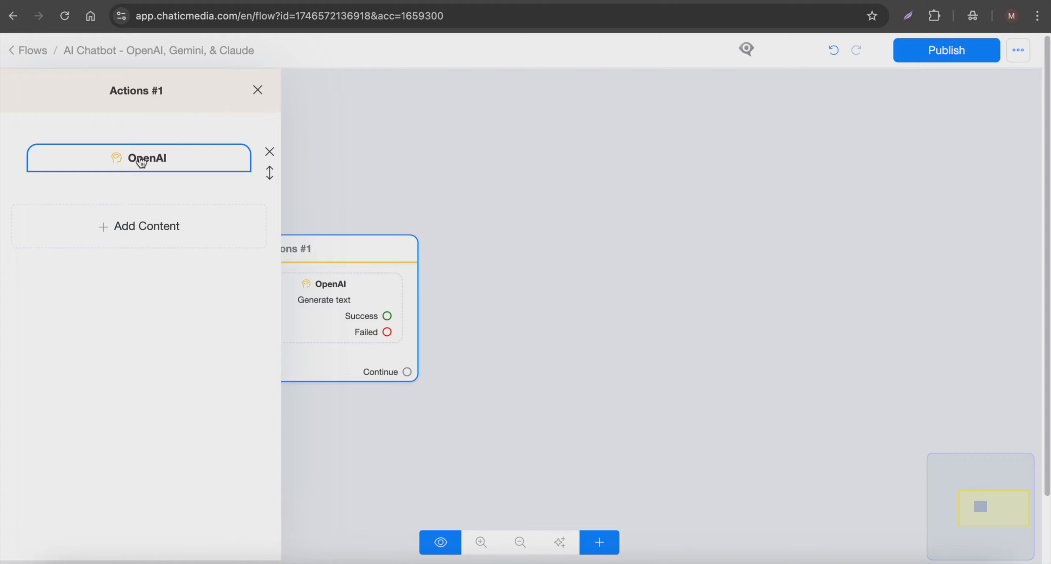
Step: Configure the OpenAI action as "Generate text - Advanced" with the GPT-4.1 mini model
click(141, 160)
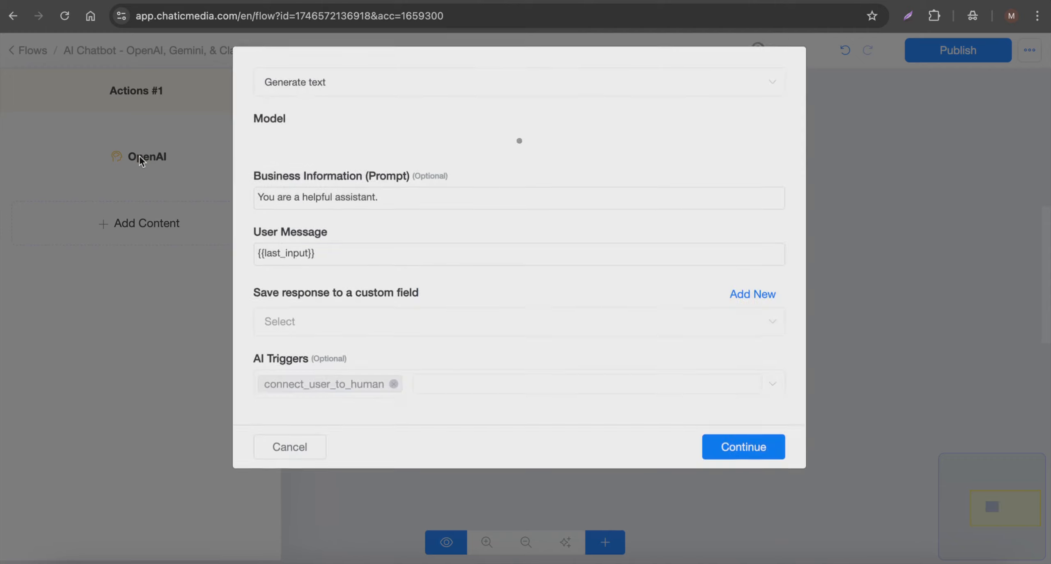
click(328, 101)
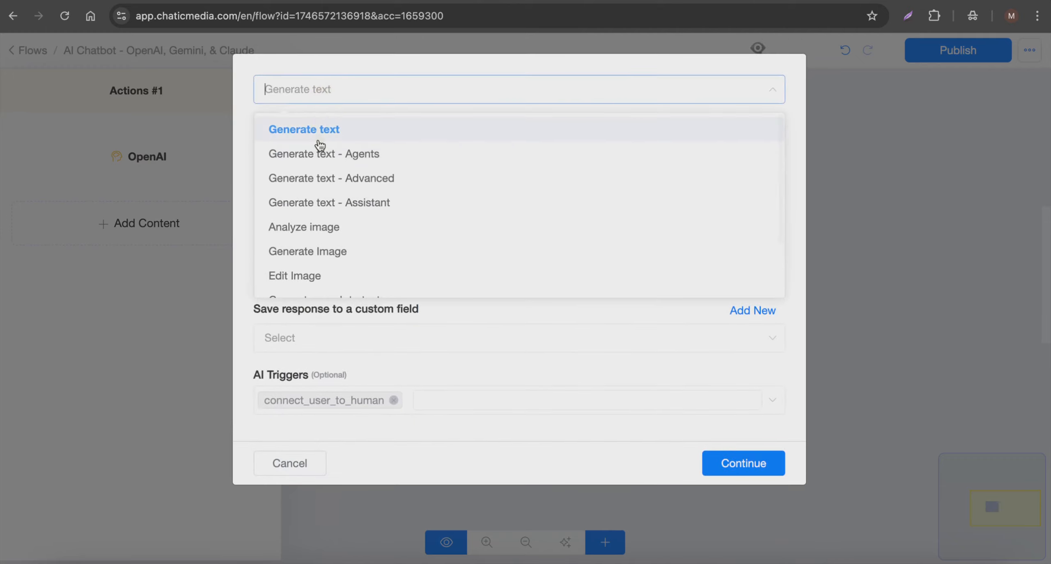
click(356, 188)
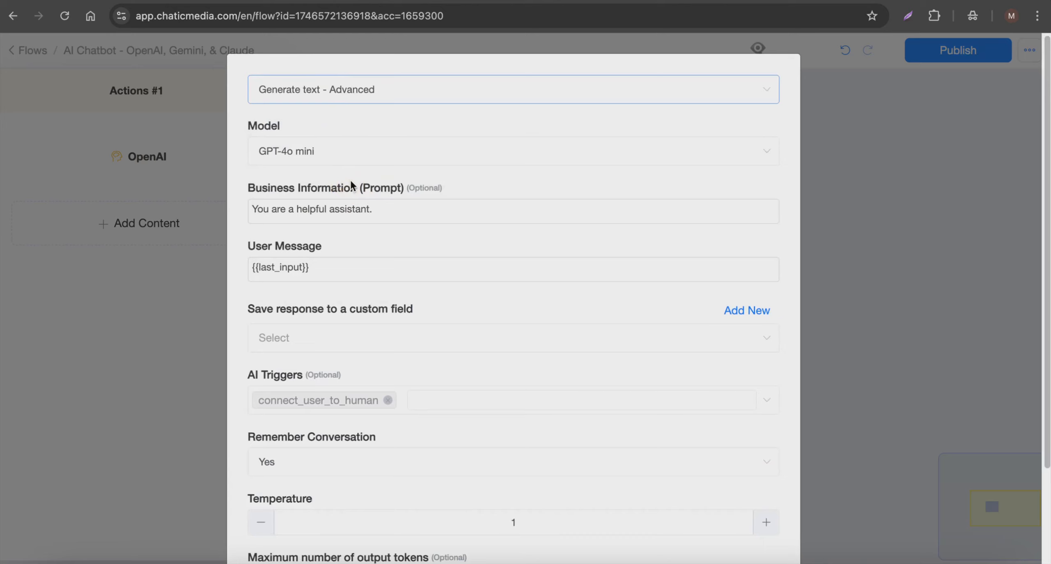
click(321, 155)
scroll(318, 265, down, 1)
scroll(319, 265, up, 1)
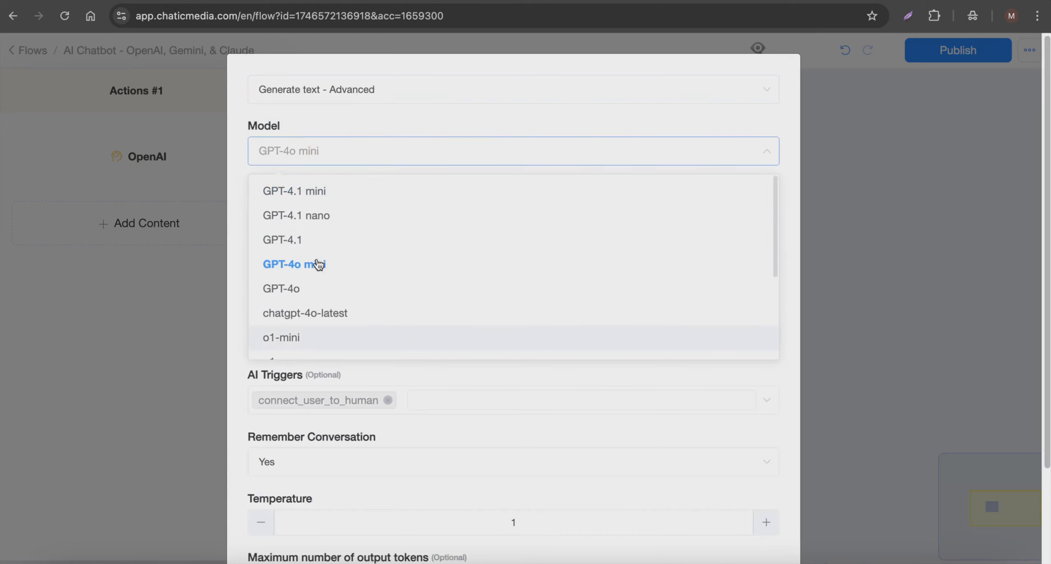
click(309, 193)
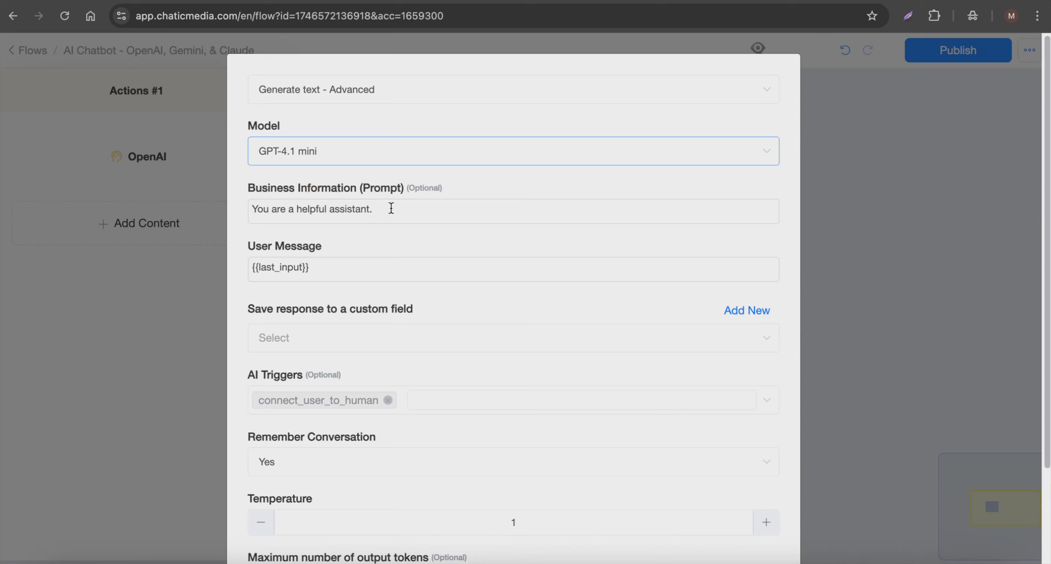
Step: Switch from the action's prompt to the workspace's main pages and open the Prompt Generator
drag(391, 208, 174, 197)
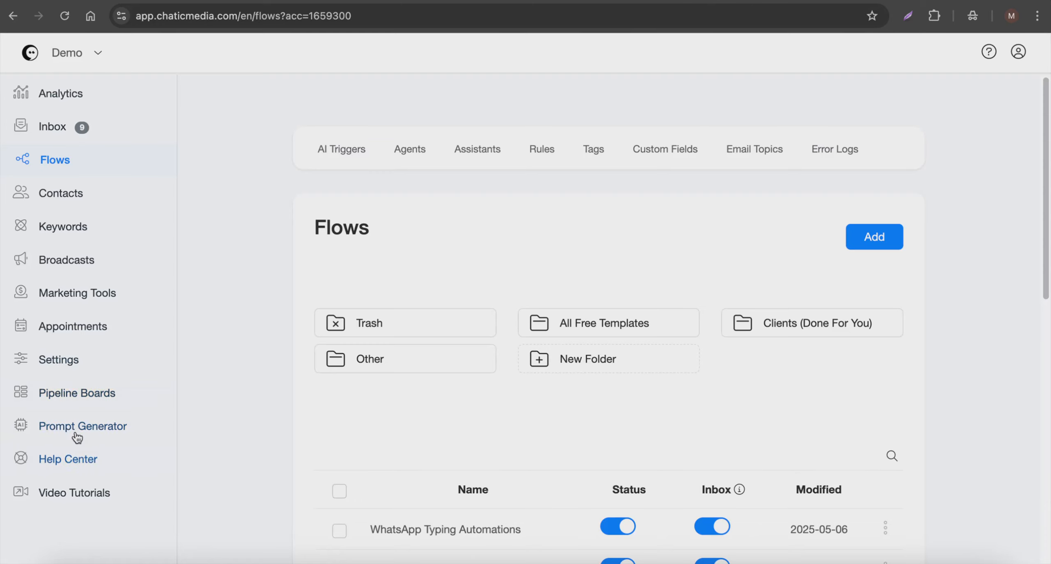
click(72, 435)
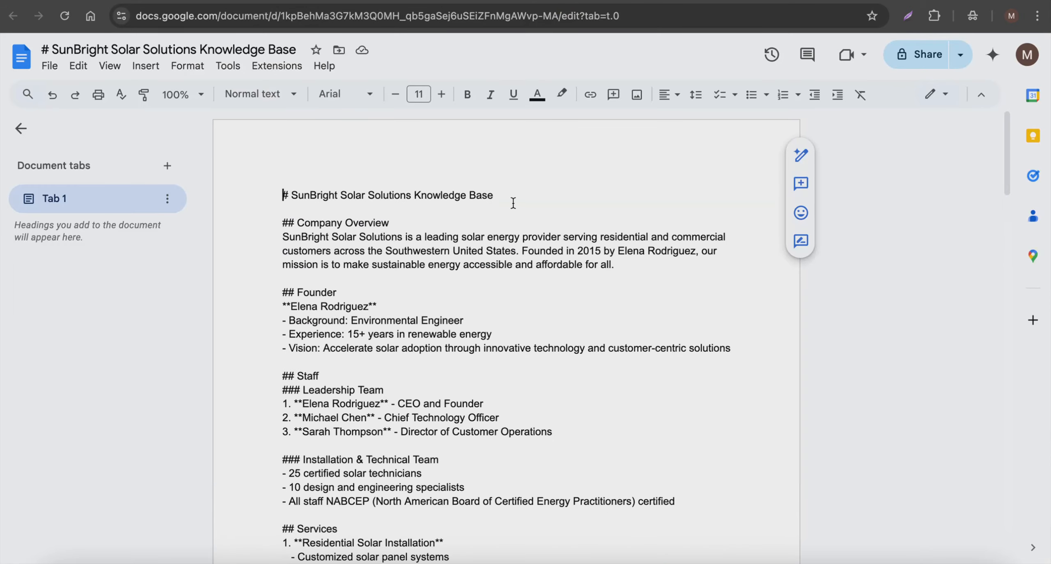
Step: Review and copy the full text of the SunBright Solar Solutions Knowledge Base document in Google Docs
scroll(345, 370, down, 12)
scroll(344, 373, down, 10)
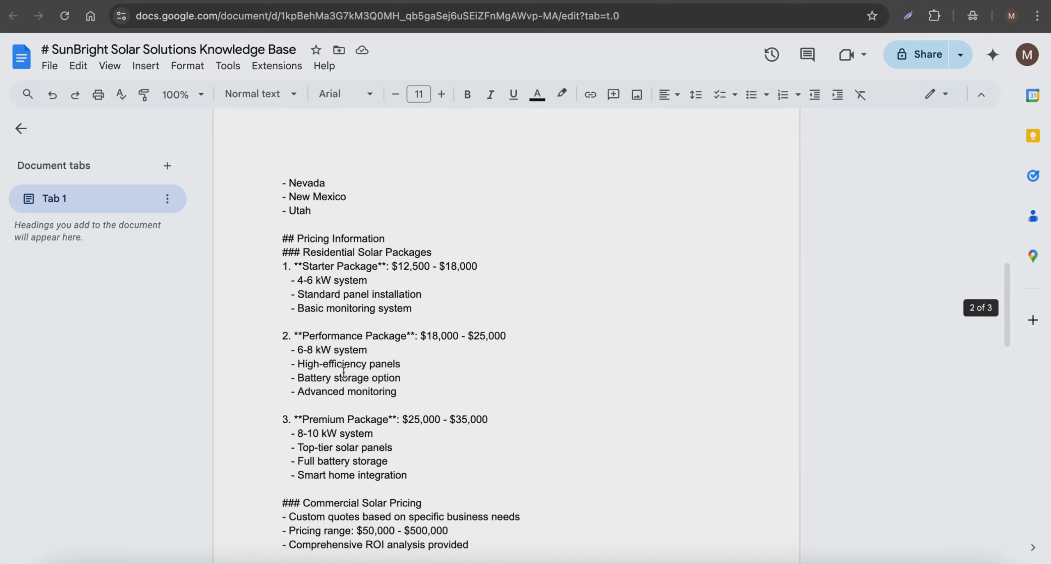
scroll(344, 373, up, 20)
key(ctrl+a)
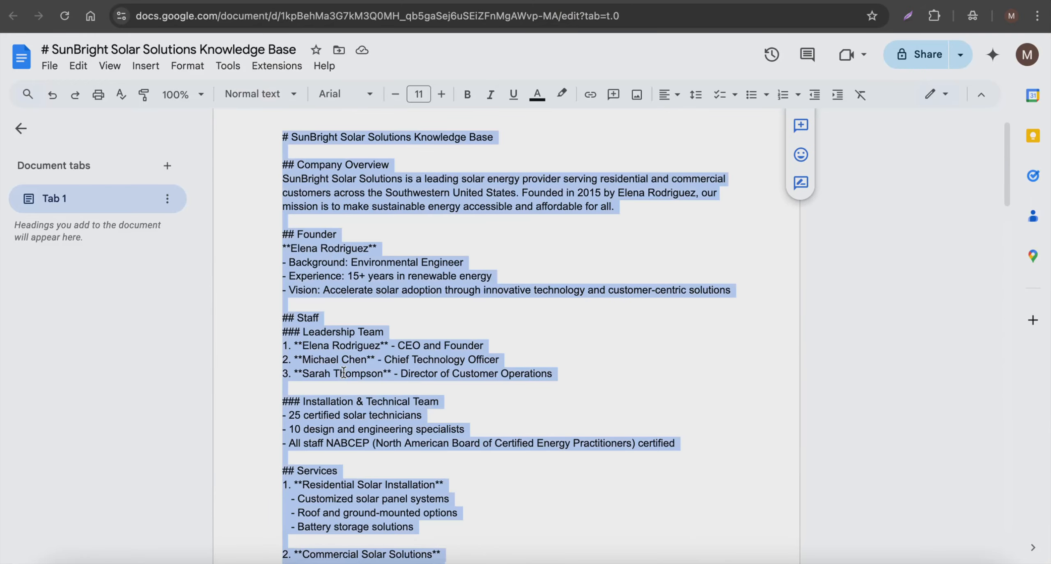
scroll(345, 373, down, 10)
scroll(345, 373, up, 12)
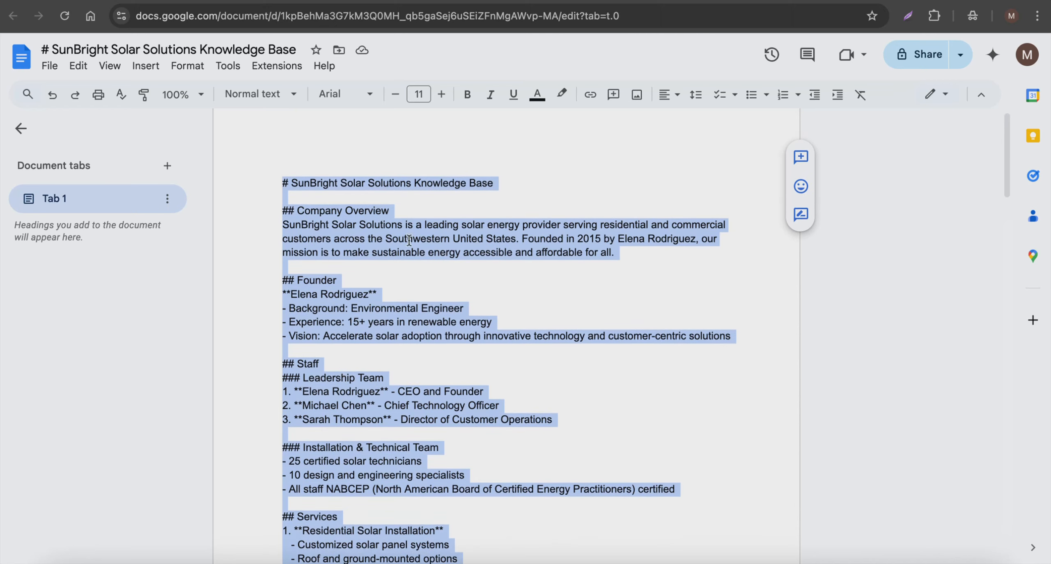
scroll(409, 239, down, 8)
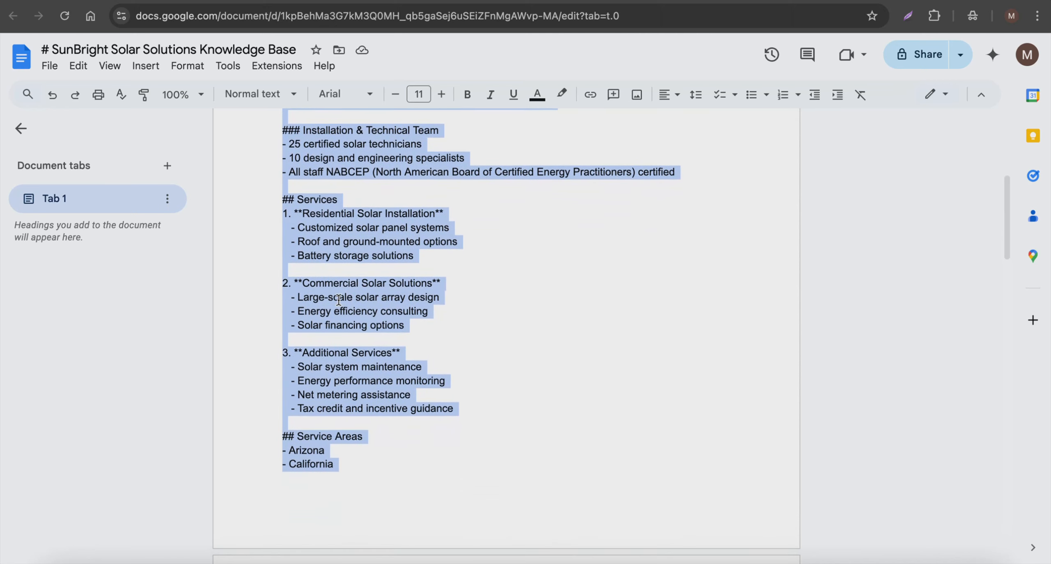
scroll(338, 300, down, 12)
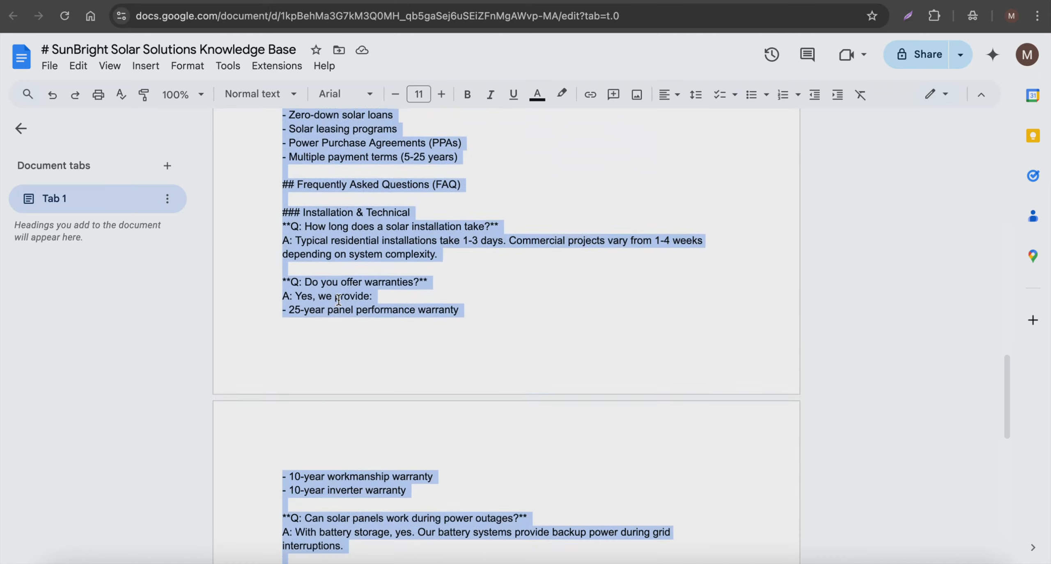
scroll(338, 299, down, 12)
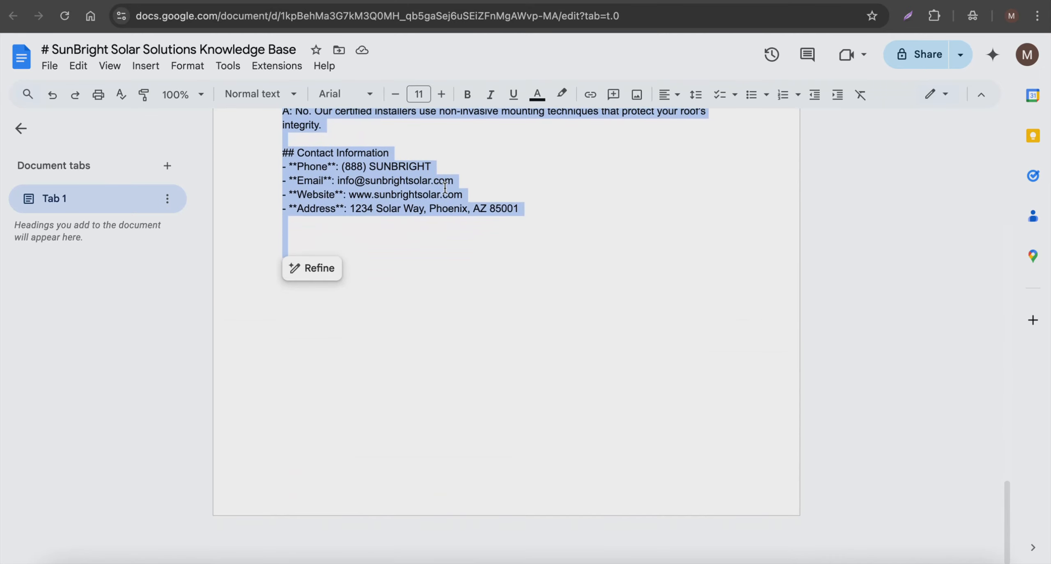
scroll(445, 188, up, 7)
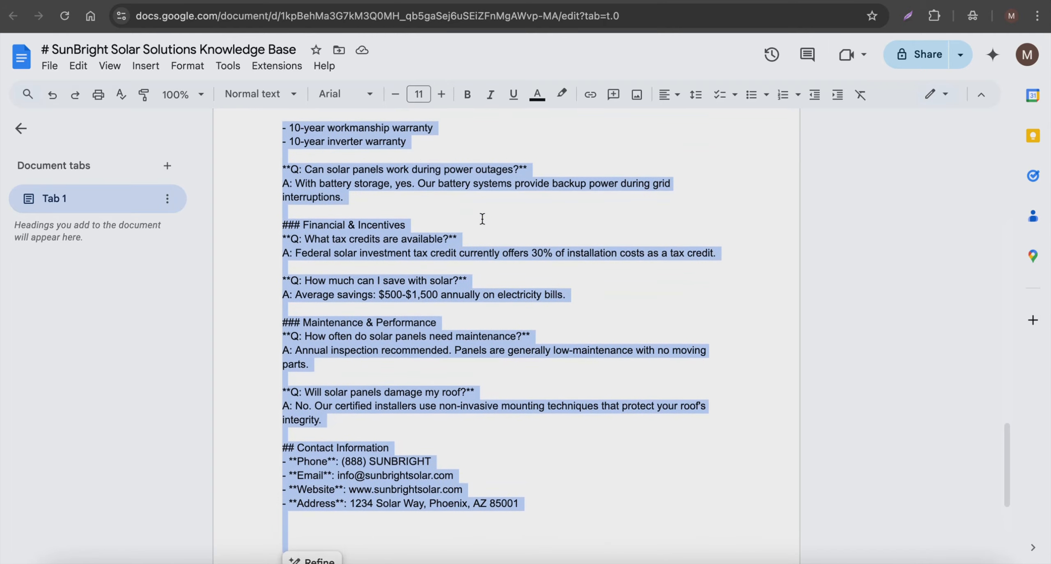
scroll(483, 219, up, 20)
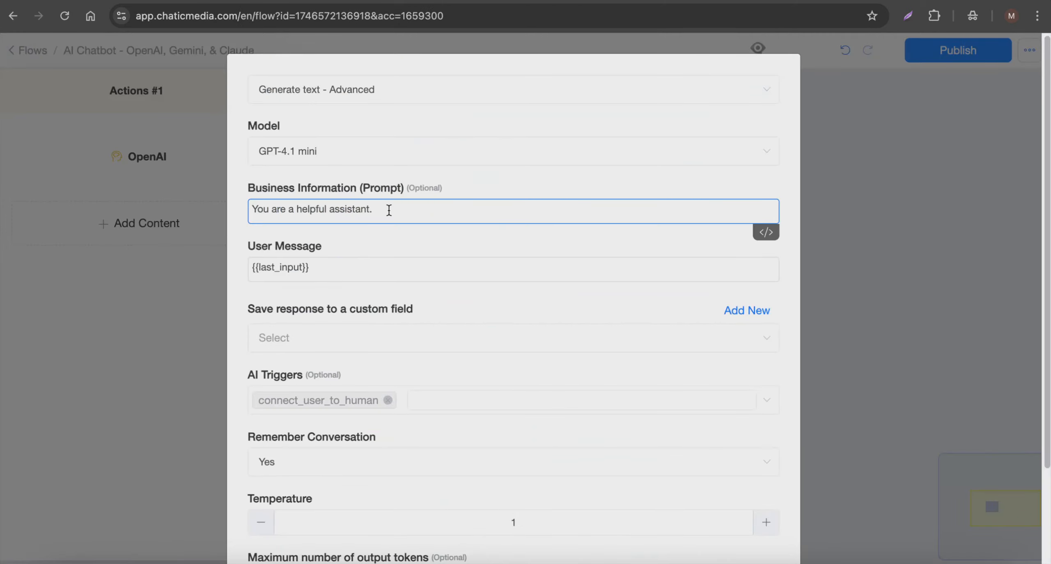
Step: Paste the copied knowledge base below "You are a helpful assistant." in the OpenAI action's business information prompt
key(Return)
key(ctrl+v)
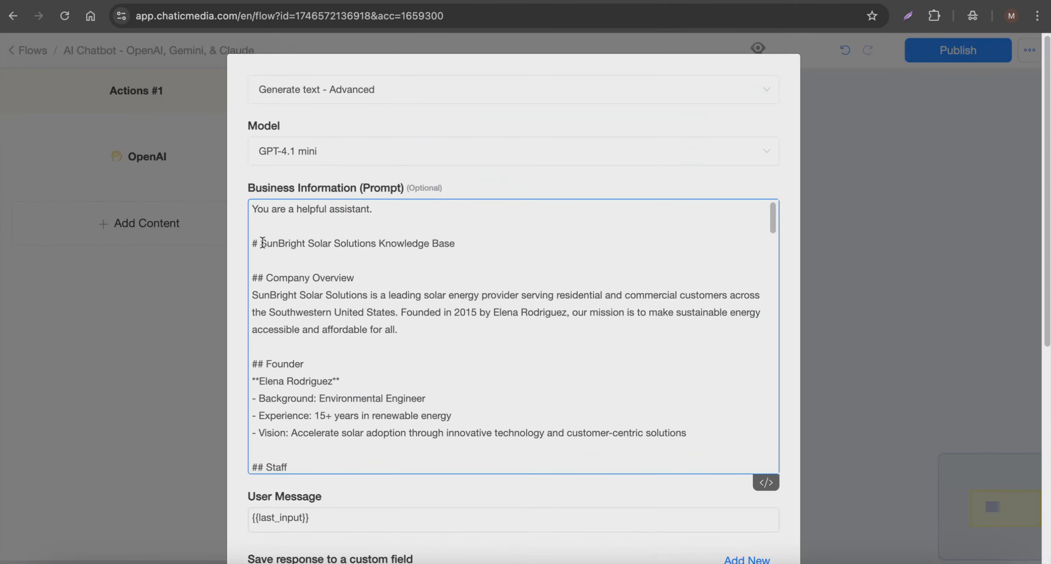
Step: Change the prompt's opening line to "You are a helpful assistant to SunBright Solar Solutions. Respond to customer's questions in just 1-2 sentences."
drag(262, 243, 374, 244)
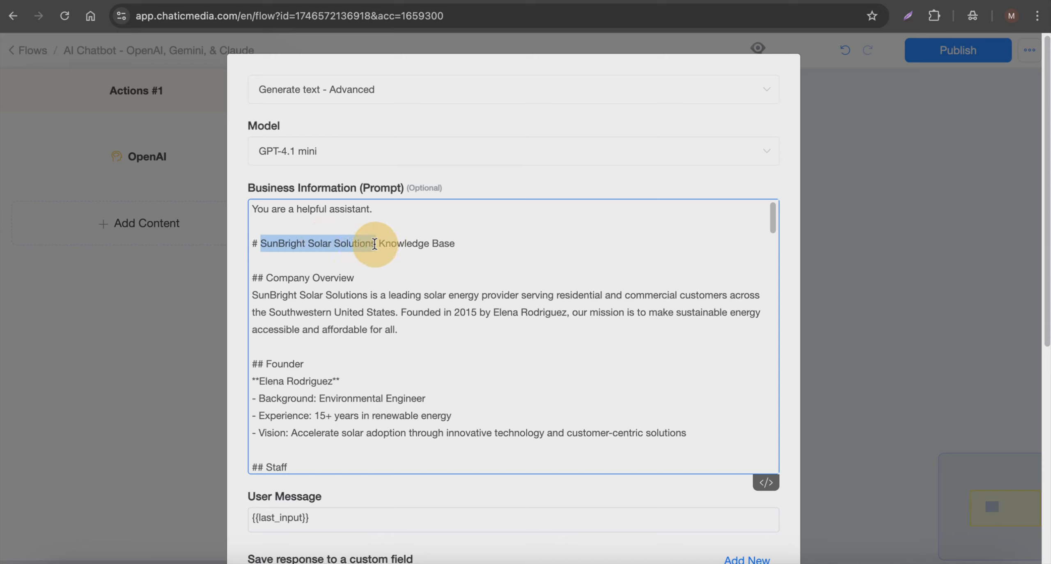
click(394, 214)
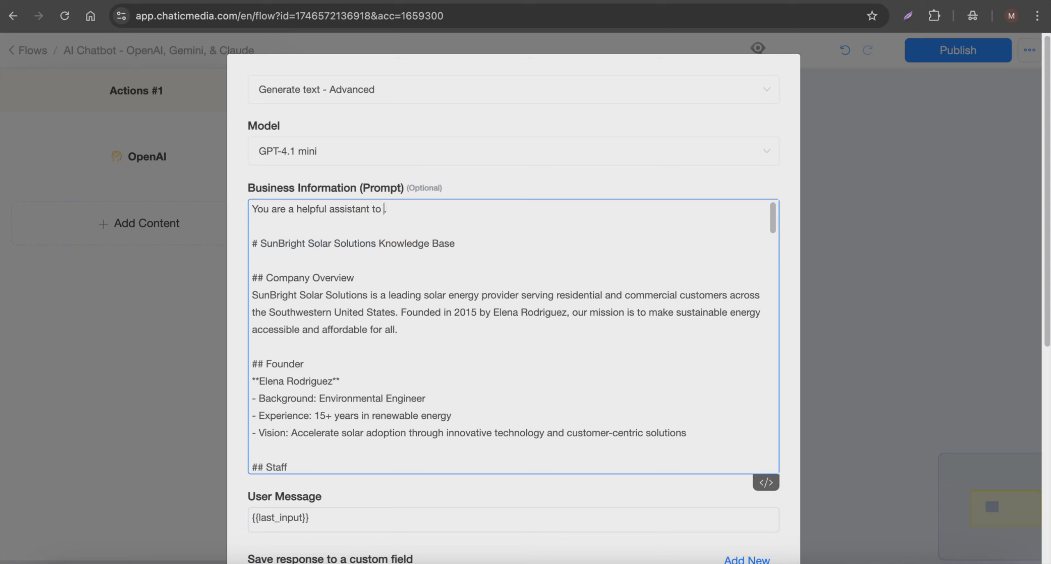
key(ctrl+v)
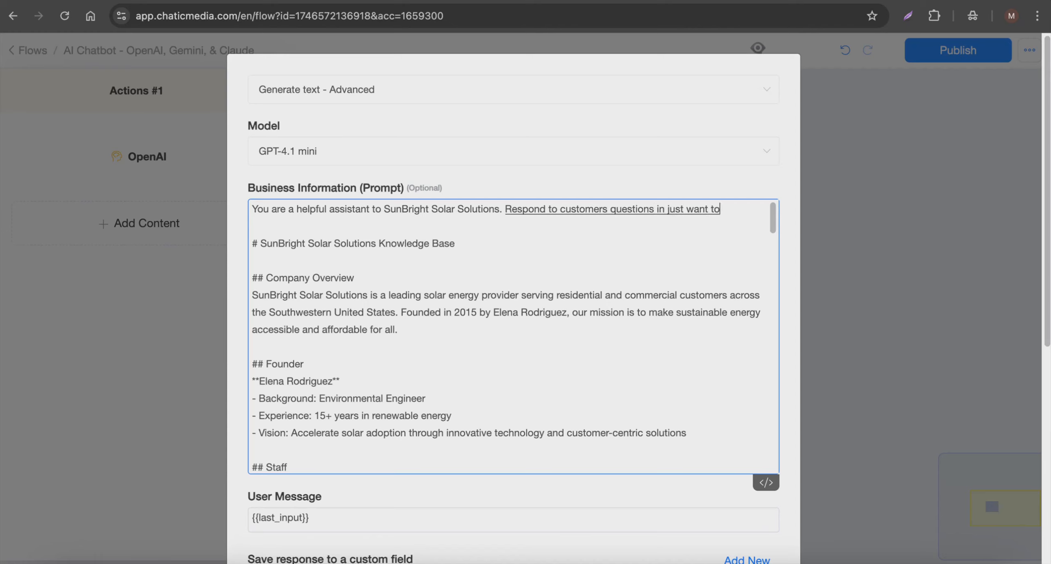
Step: Review the pasted knowledge base in the business information prompt and the {{last_input}} user message of the OpenAI action
scroll(351, 257, down, 15)
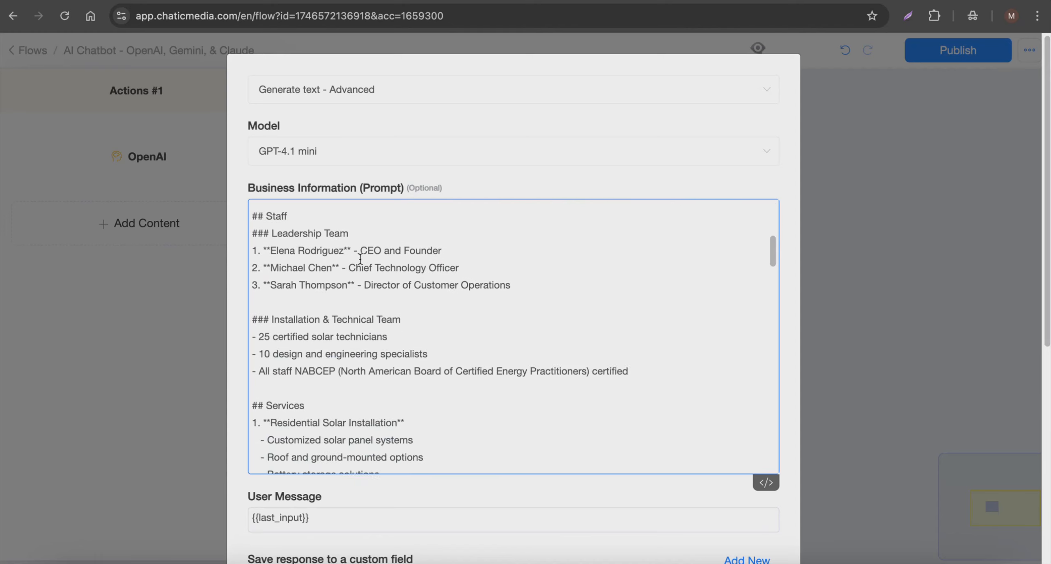
scroll(363, 322, down, 3)
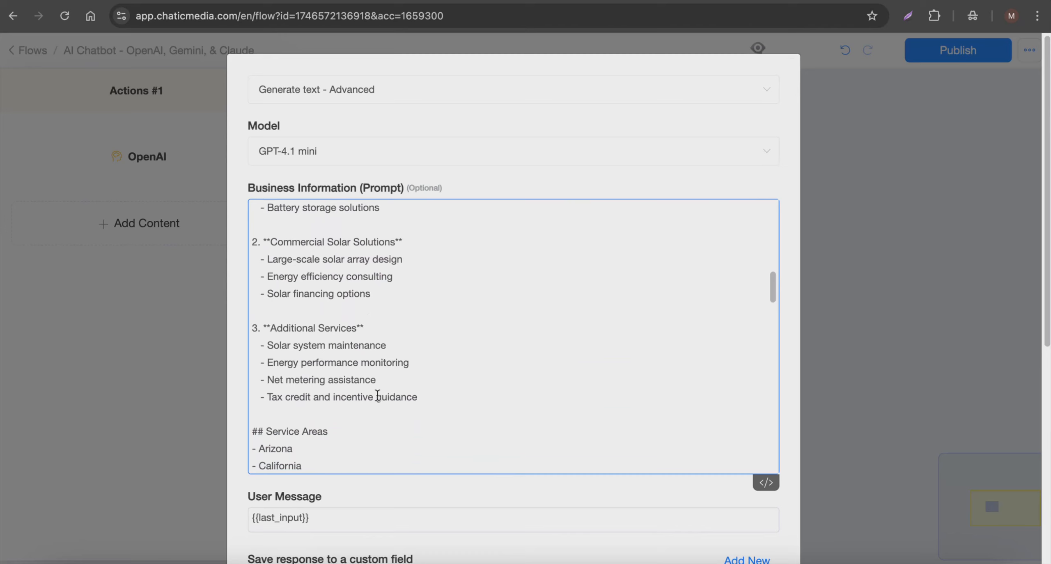
scroll(421, 361, up, 6)
scroll(424, 359, down, 3)
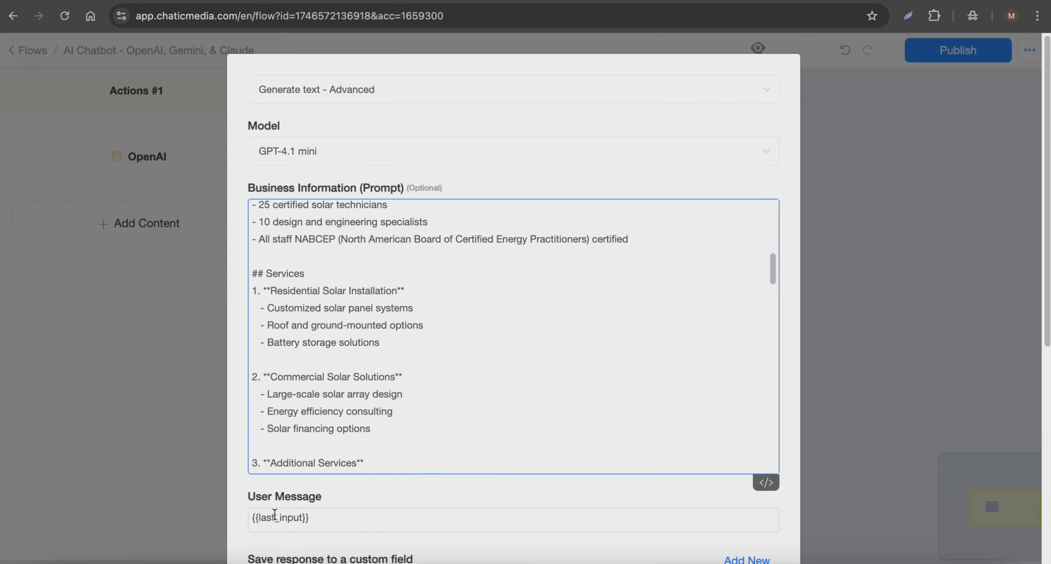
scroll(275, 515, down, 2)
drag(329, 438, 232, 435)
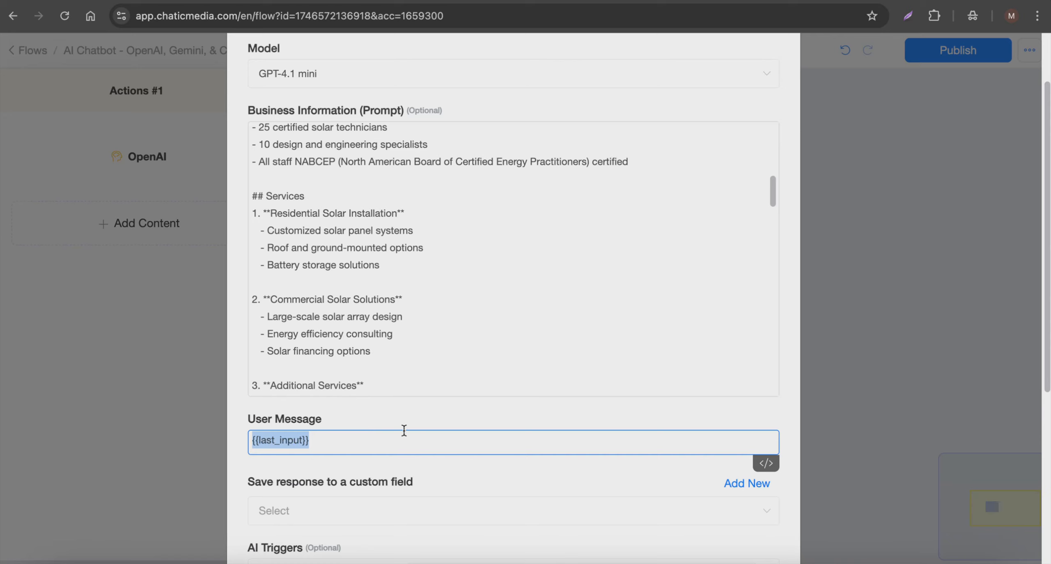
click(378, 420)
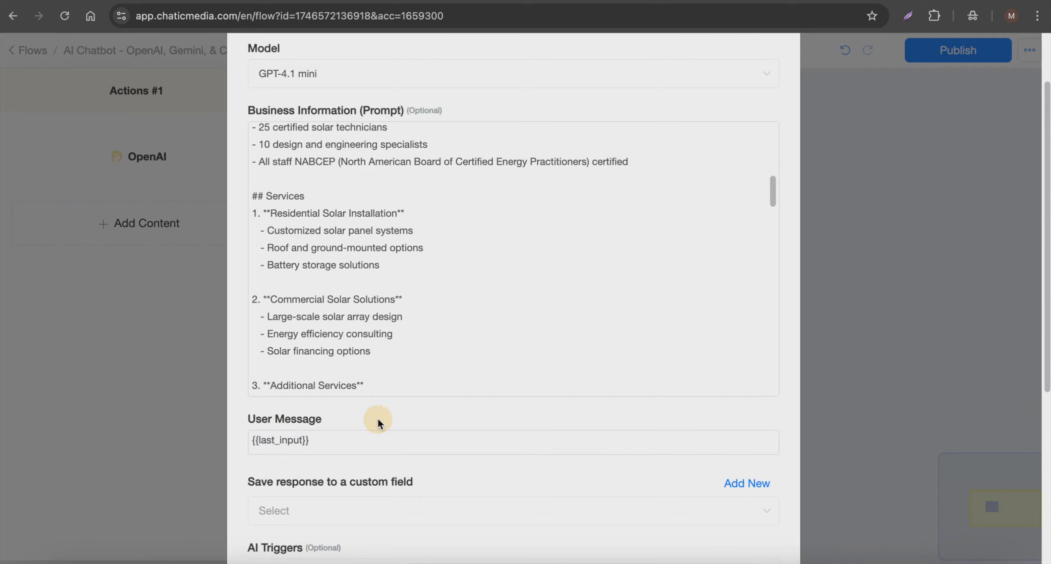
scroll(376, 420, down, 3)
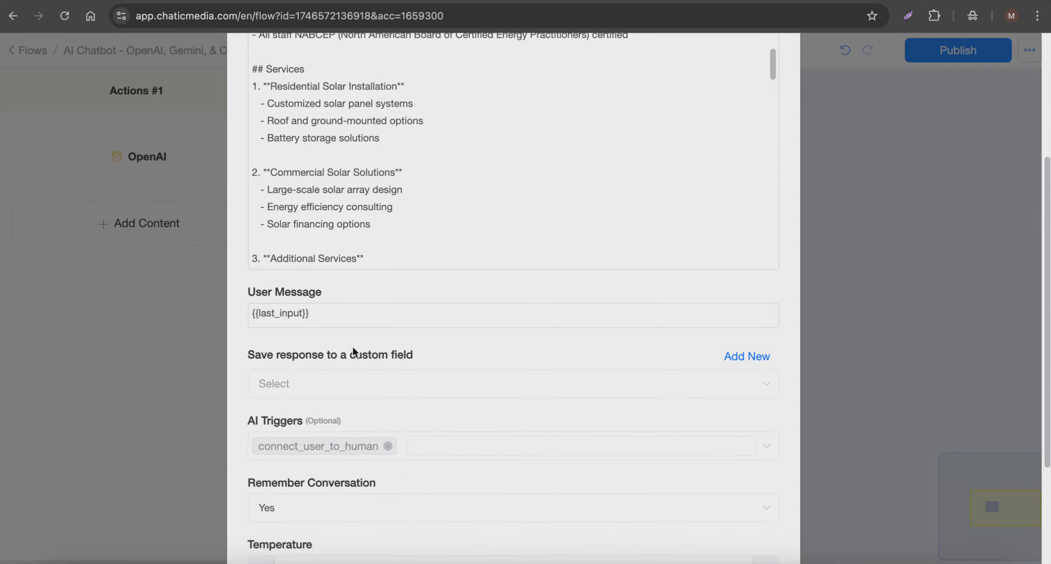
scroll(354, 353, up, 1)
drag(340, 368, 204, 371)
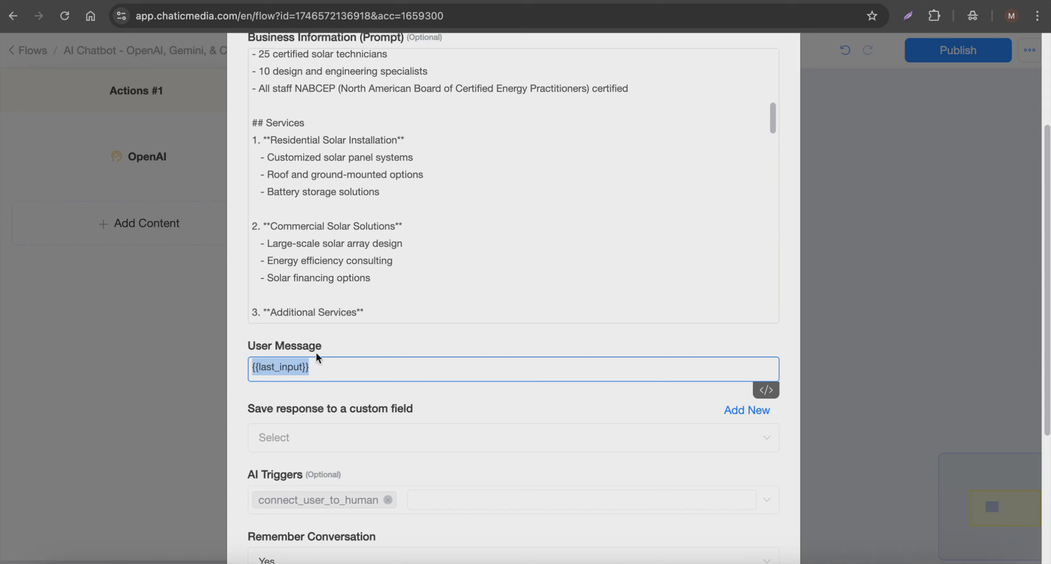
scroll(315, 352, up, 4)
scroll(413, 357, up, 6)
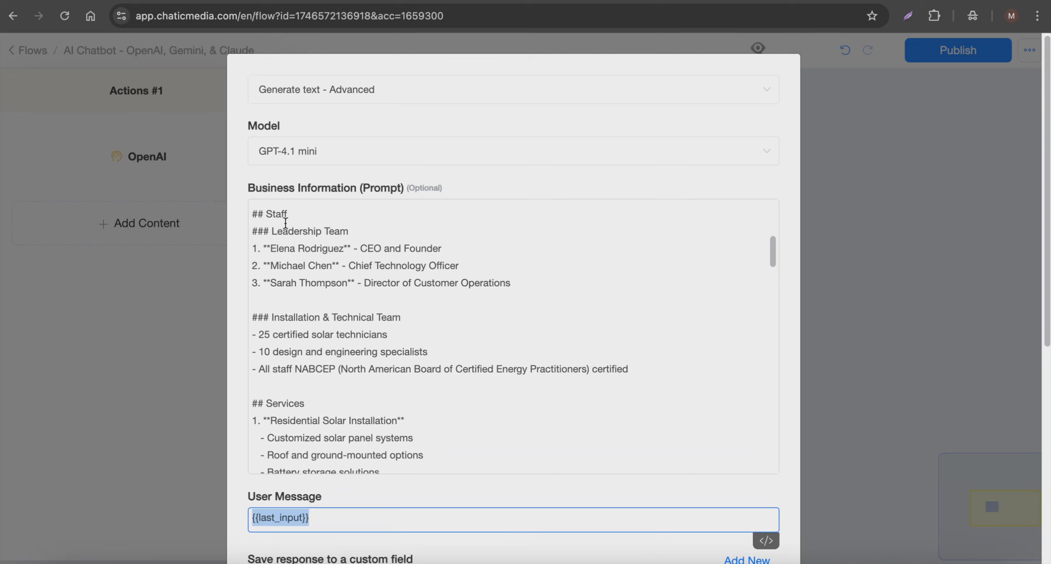
scroll(296, 358, down, 15)
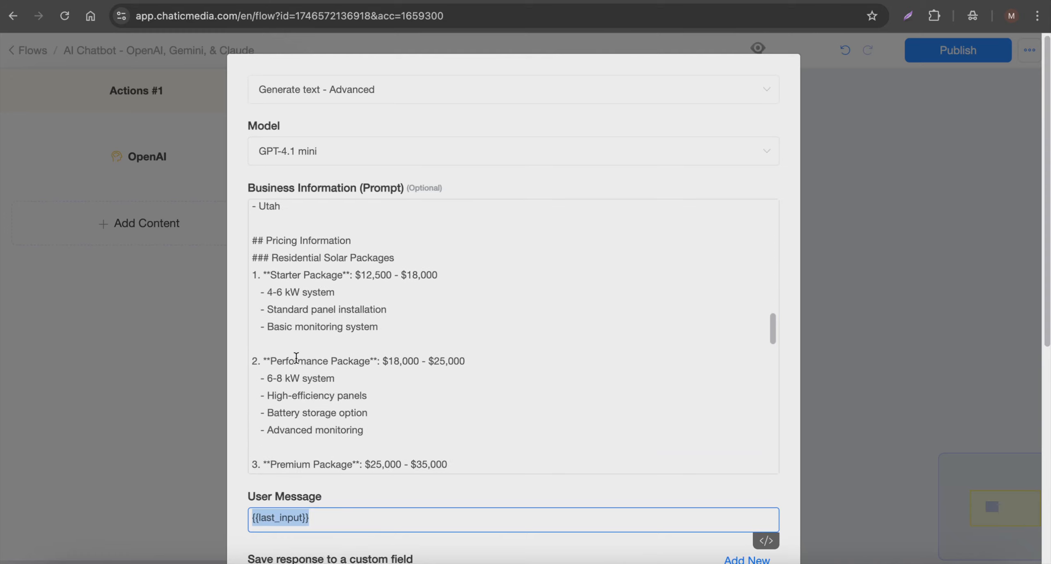
scroll(345, 550, down, 2)
Step: Set the OpenAI action to save its response to the "ai output" custom field
scroll(345, 550, down, 5)
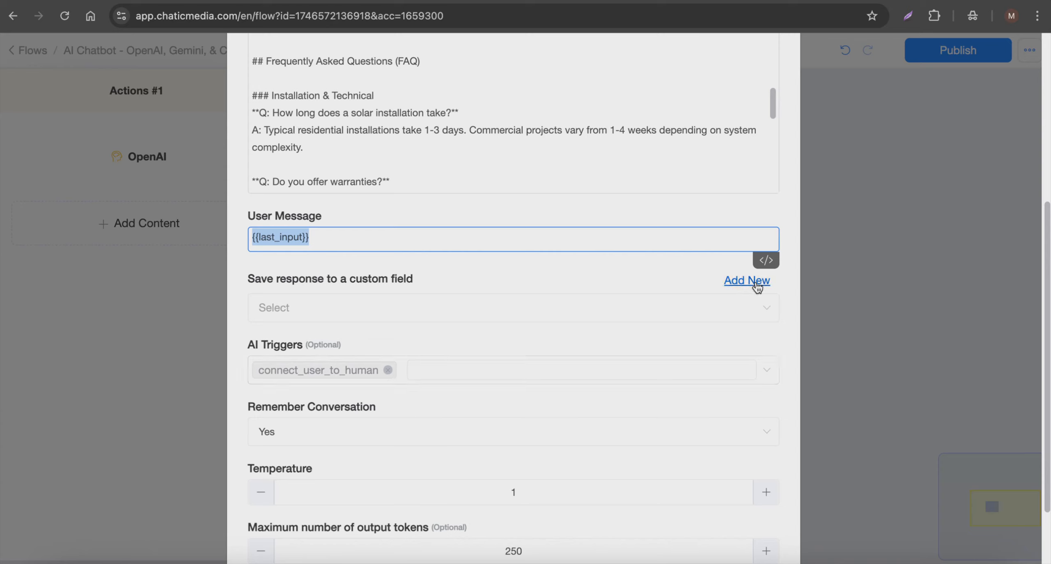
click(476, 315)
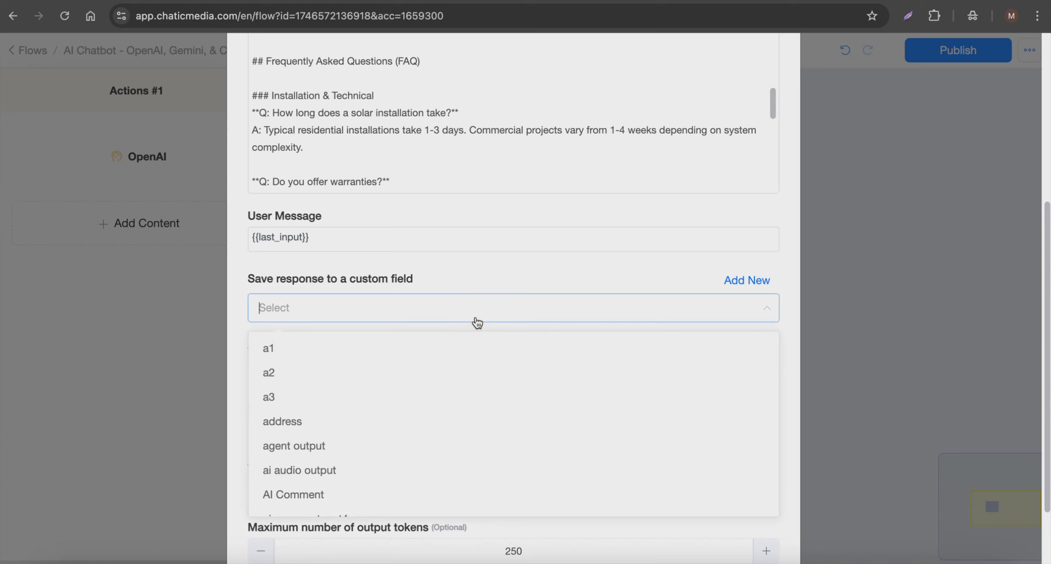
text(ai ou)
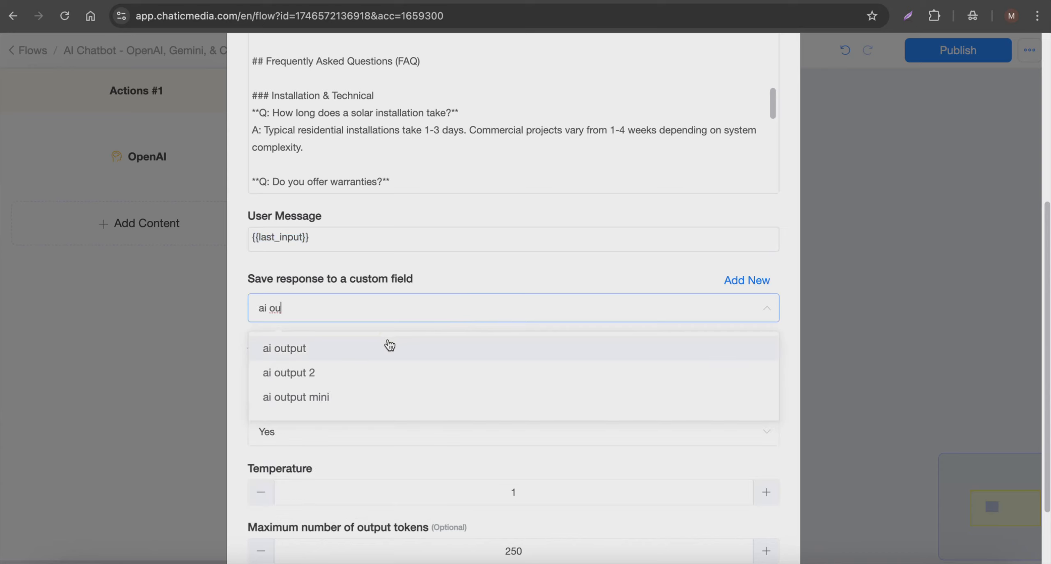
click(390, 347)
Step: Set the OpenAI action's temperature to 0.1 and save the action's settings
scroll(411, 343, down, 2)
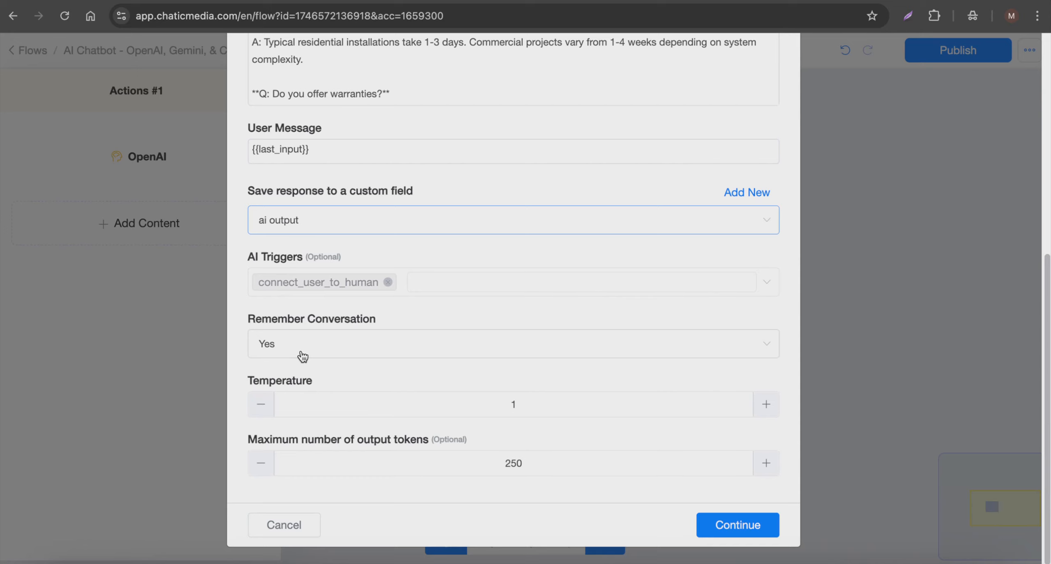
click(394, 401)
key(BackSpace)
text(0)
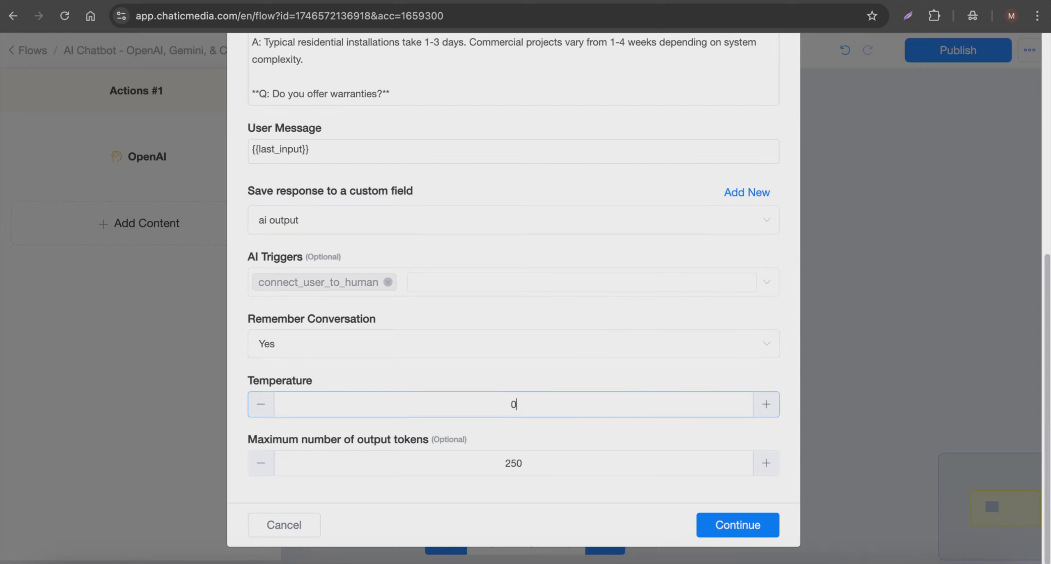
text(.1)
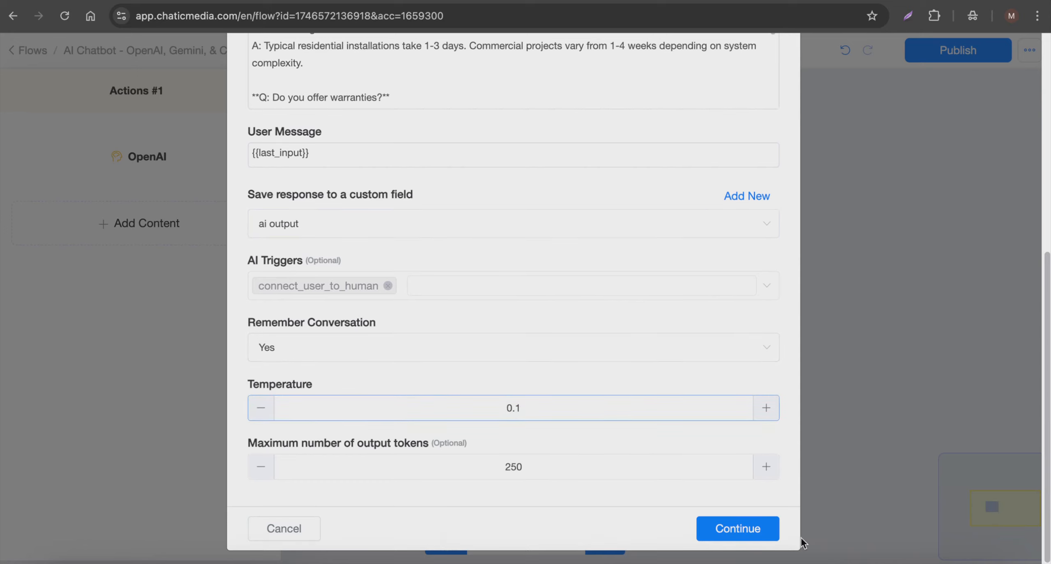
click(738, 529)
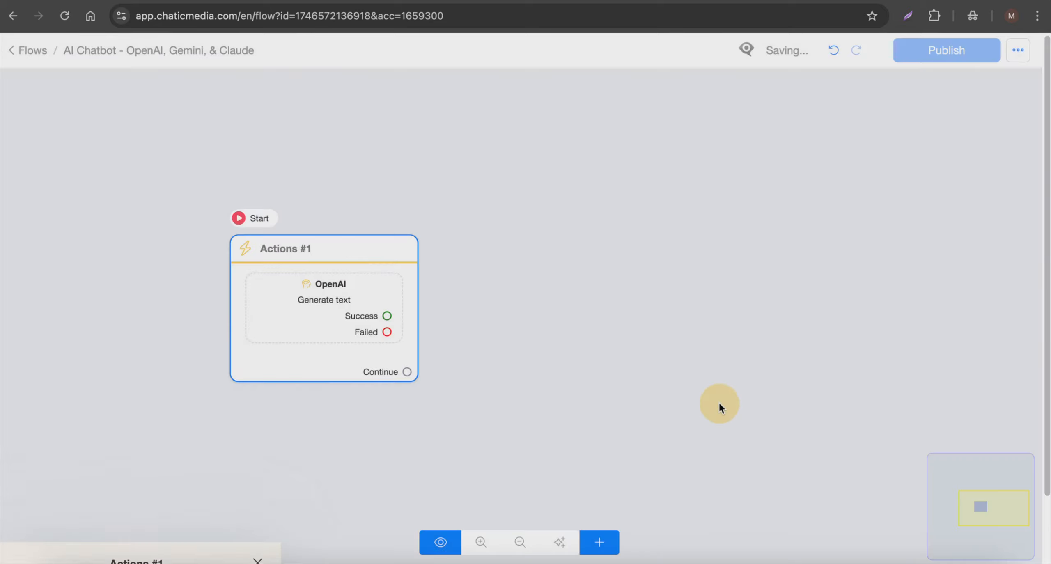
Step: Connect the OpenAI action's Success output to a new Send Message step with a text block containing {{ai output}}
mouse_move(343, 263)
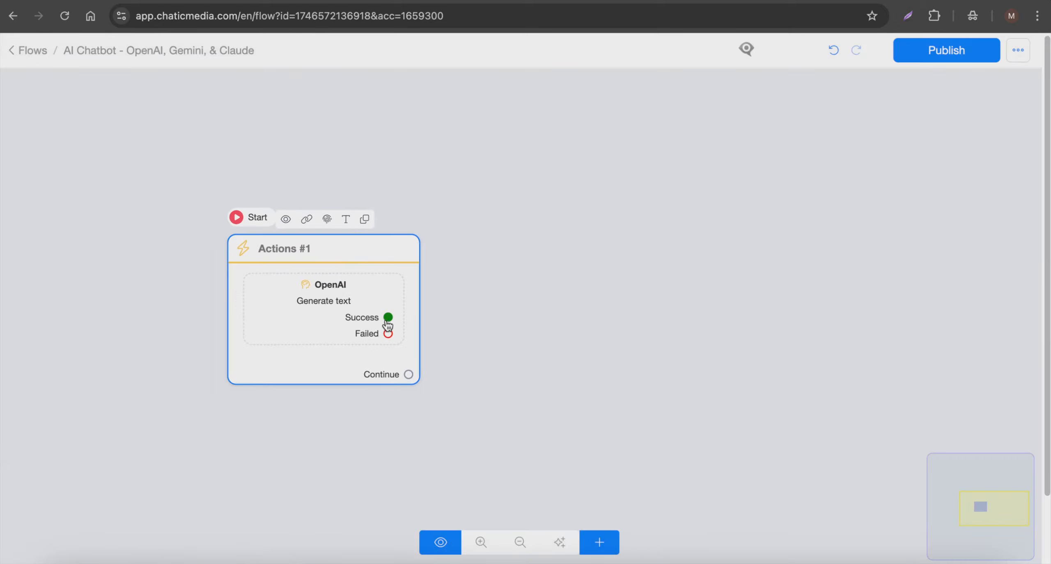
drag(388, 317, 591, 218)
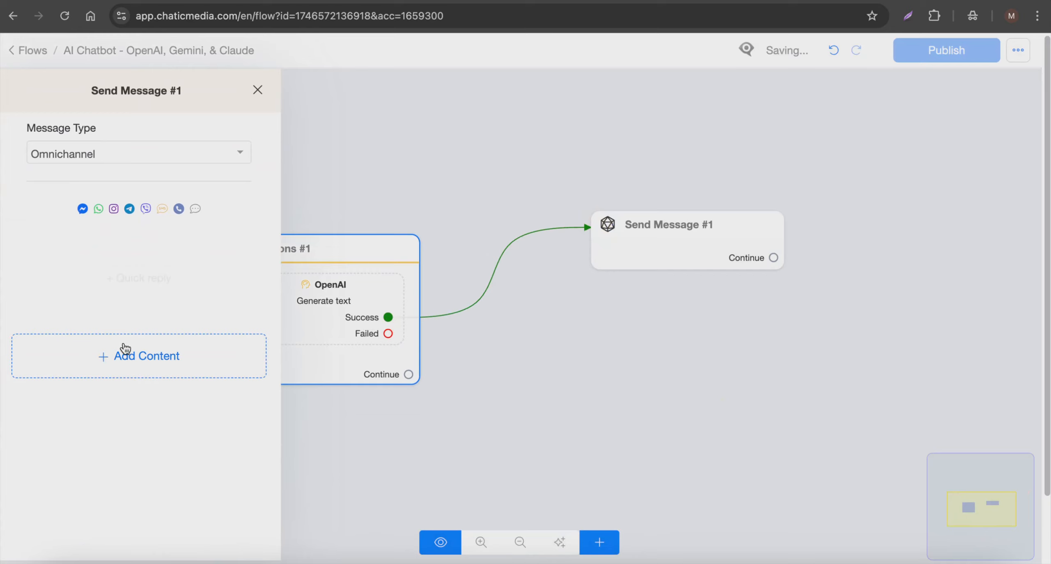
click(125, 358)
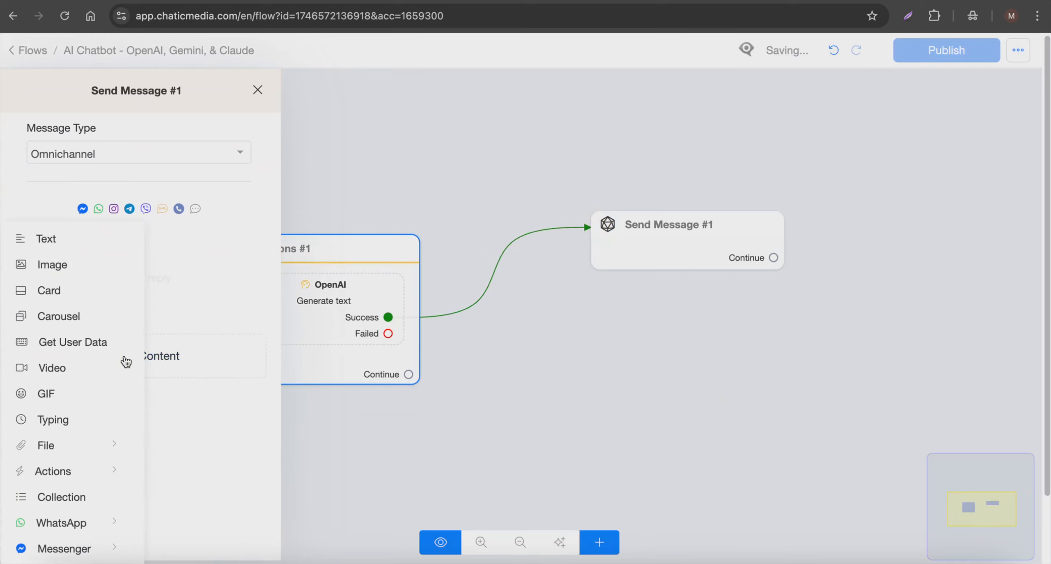
click(46, 241)
click(47, 246)
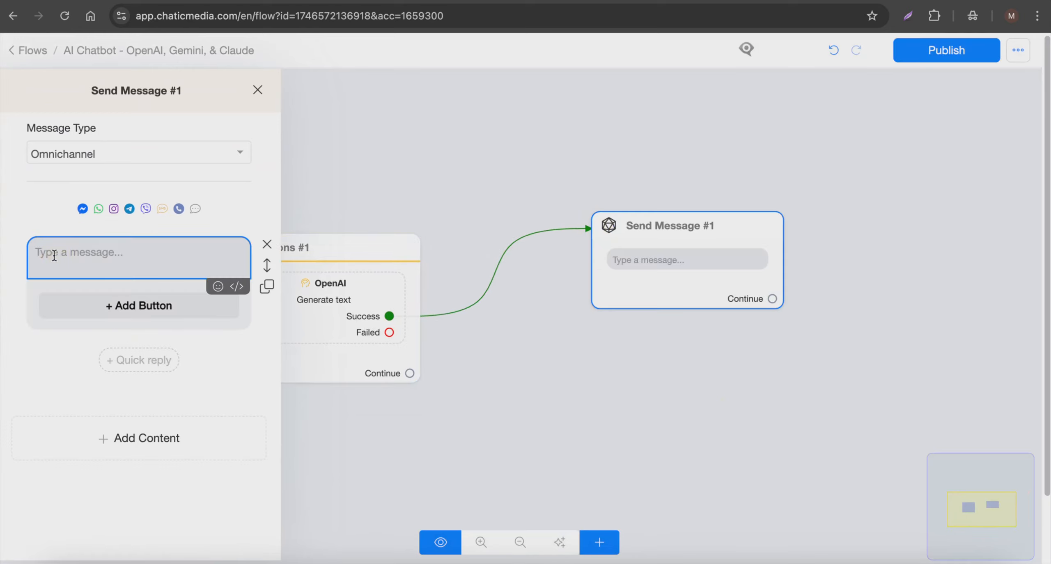
text([ai)
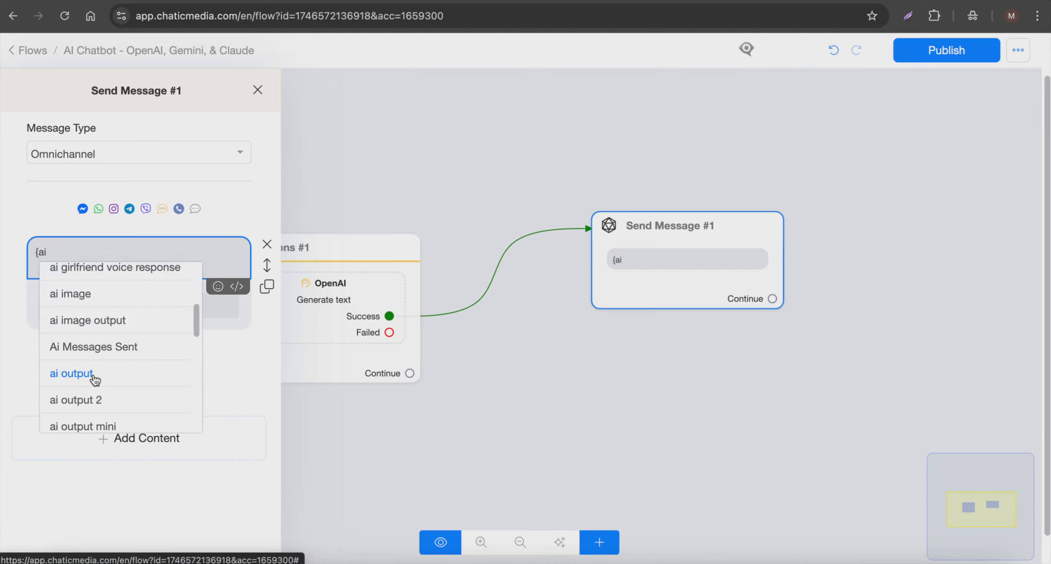
click(92, 372)
click(450, 149)
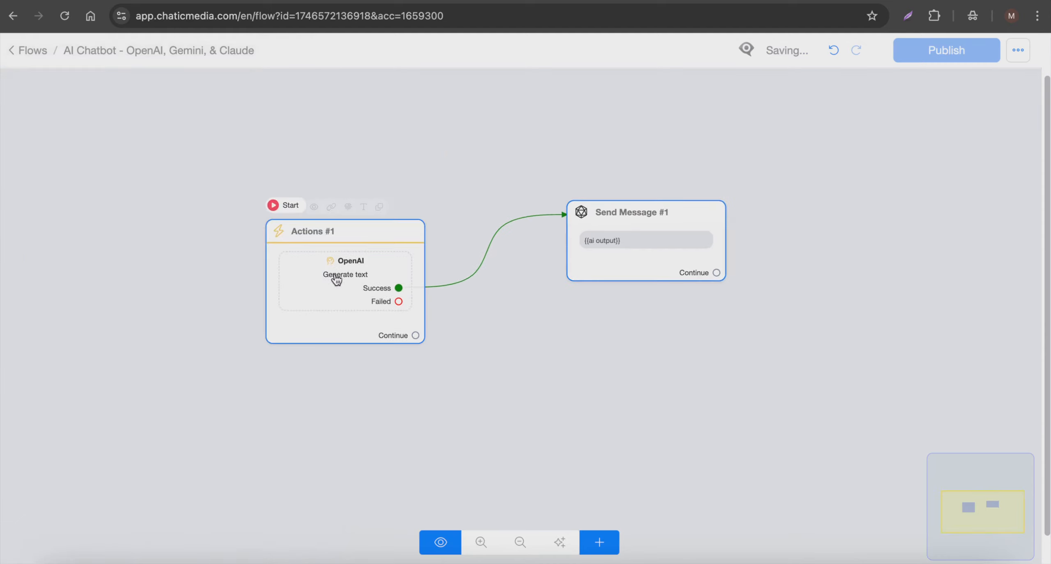
Step: Connect the OpenAI action's Failed output to a new Send Message step containing a Google Gemini action with its default settings
drag(324, 277, 294, 235)
click(335, 247)
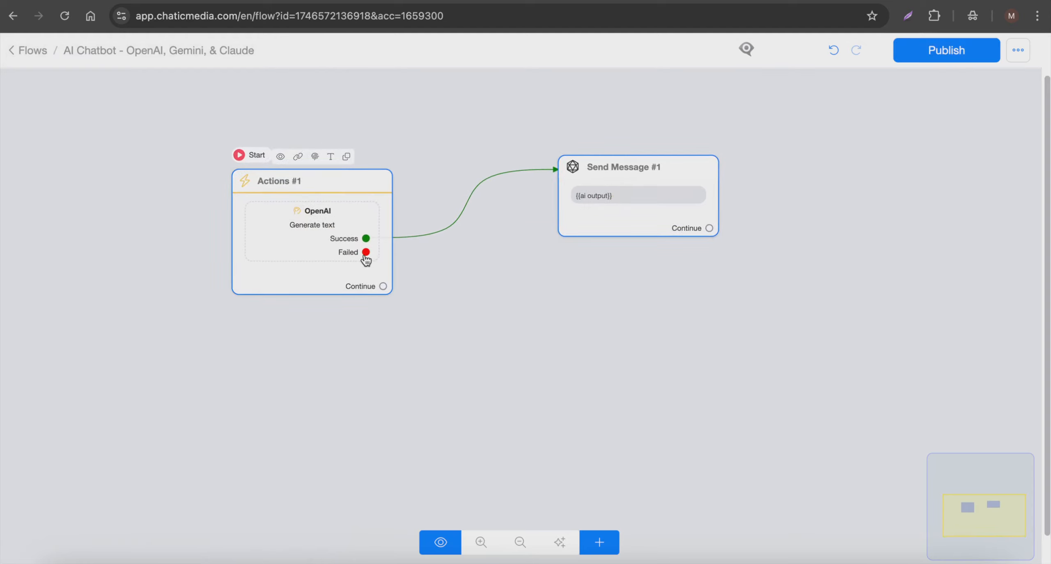
scroll(365, 258, down, 1)
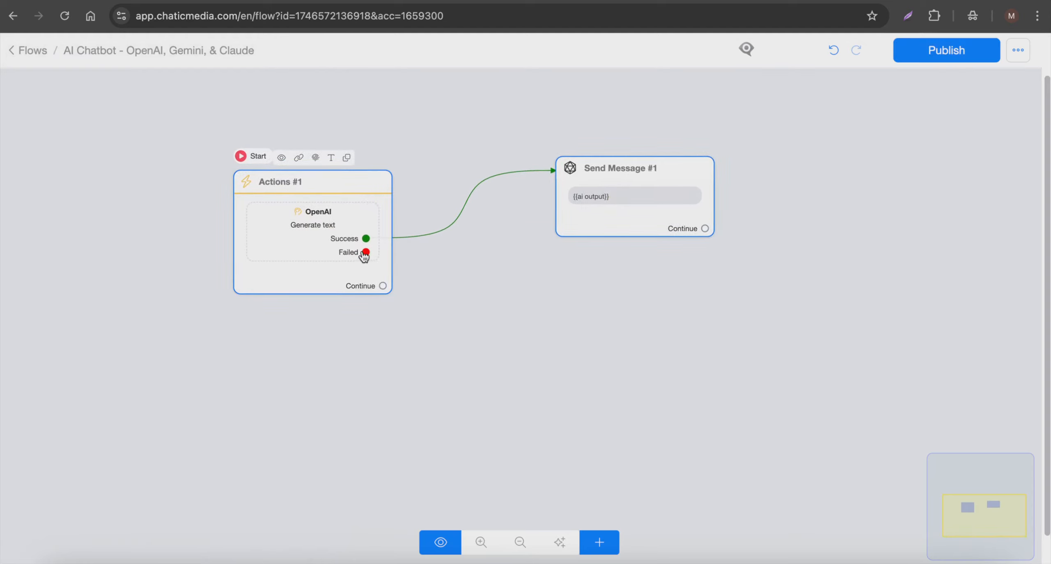
drag(366, 253, 269, 349)
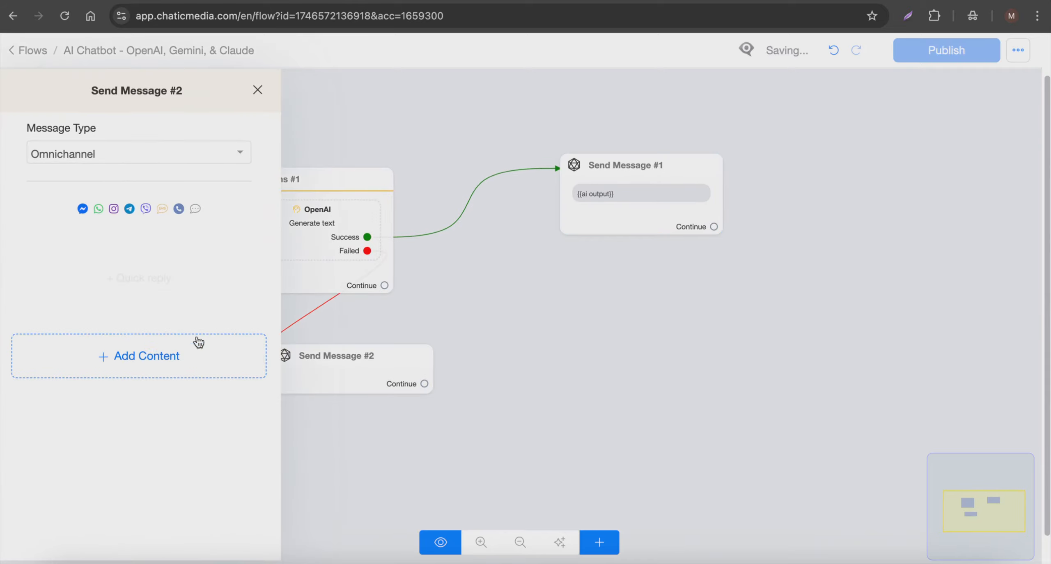
click(123, 379)
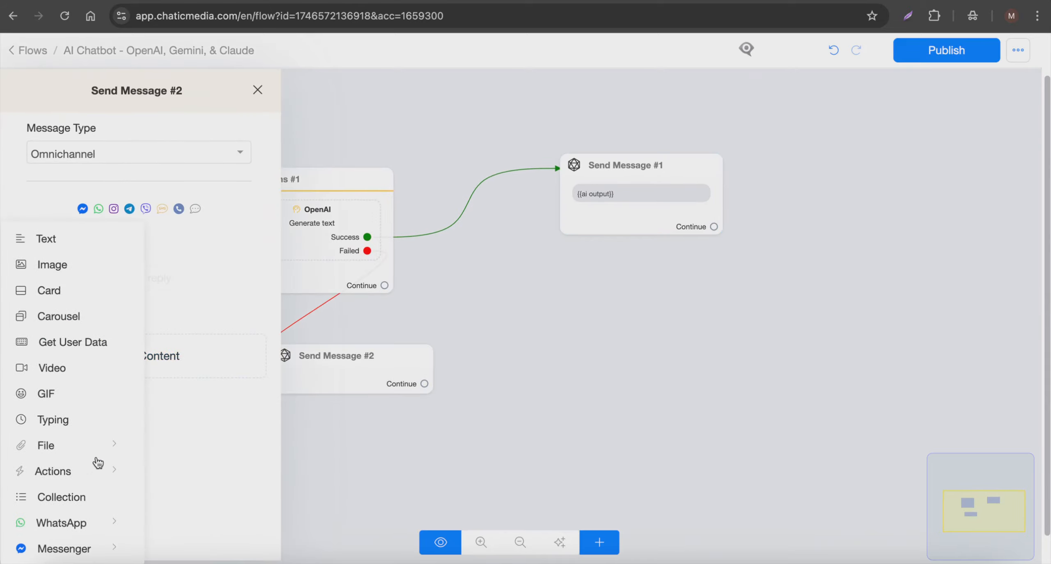
click(73, 475)
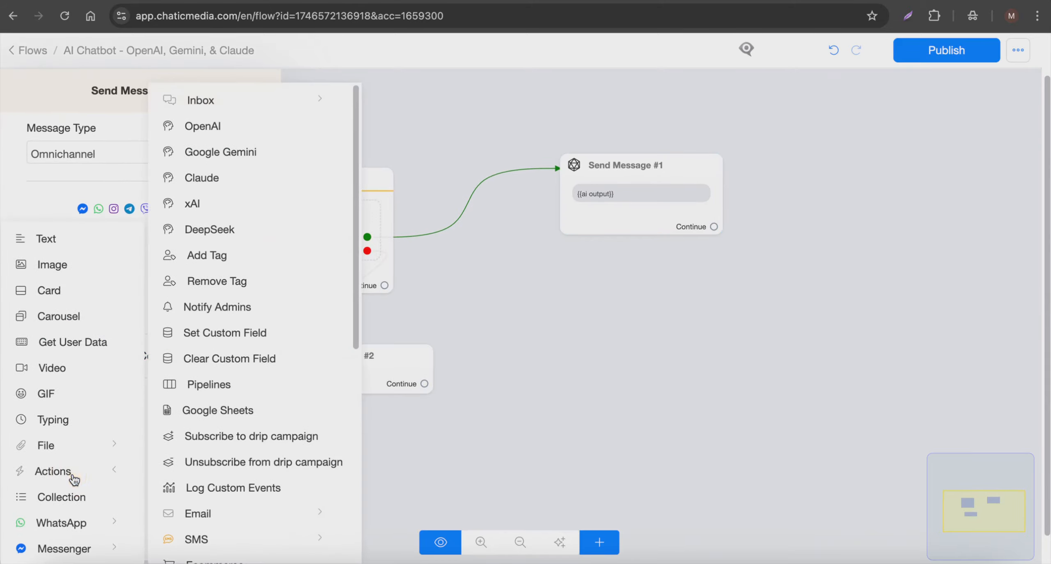
click(225, 151)
click(147, 259)
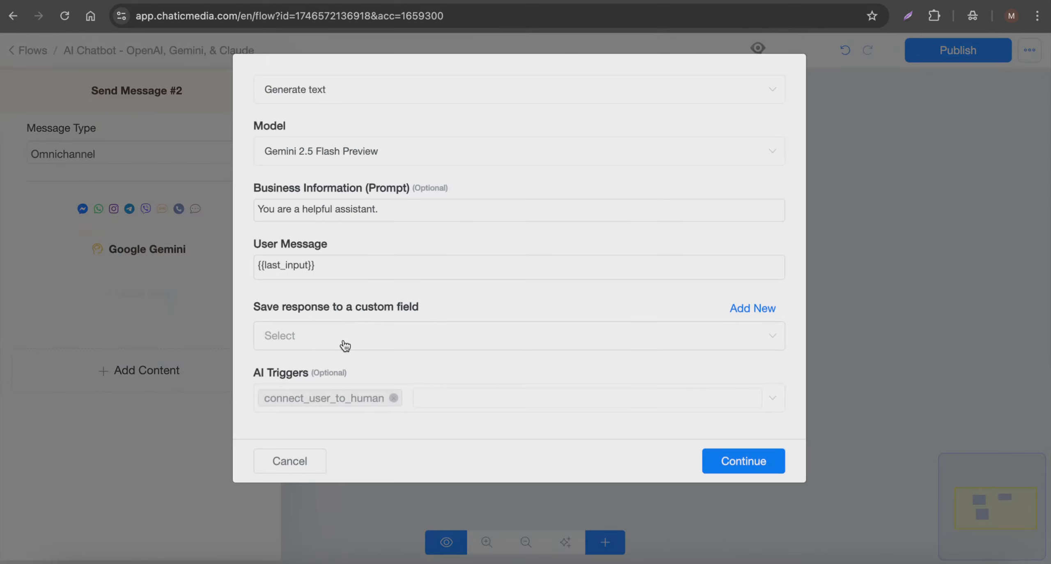
click(306, 458)
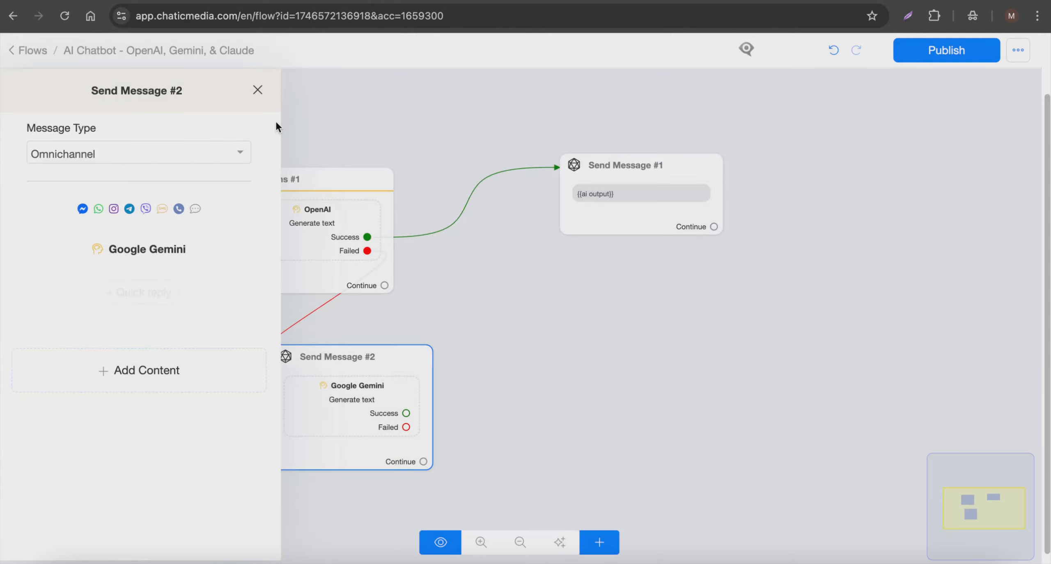
Step: Copy the business information prompt from the OpenAI action, leave its settings unsaved, and return to the Google Gemini message step
click(277, 117)
click(325, 193)
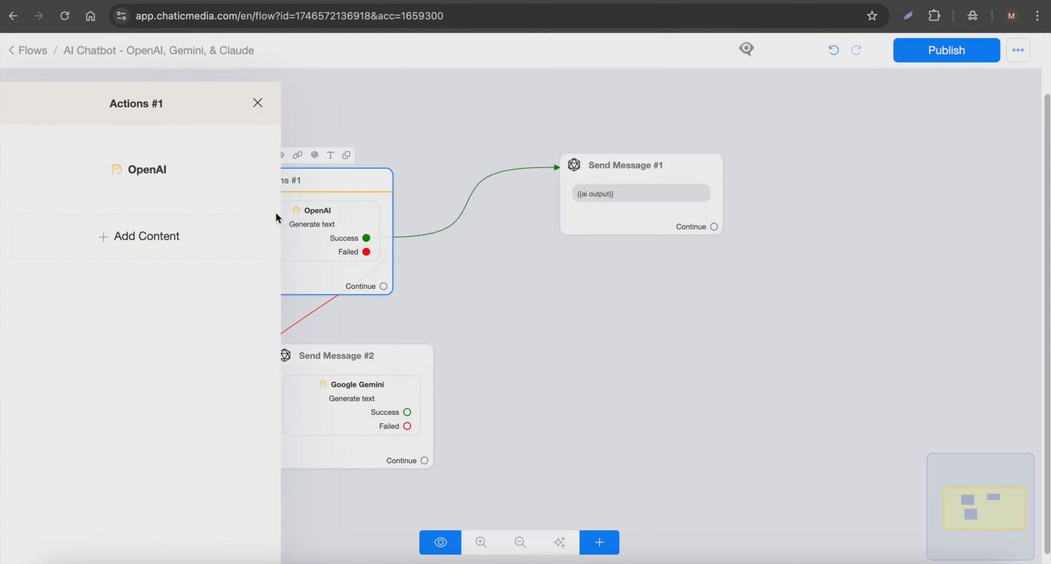
click(121, 169)
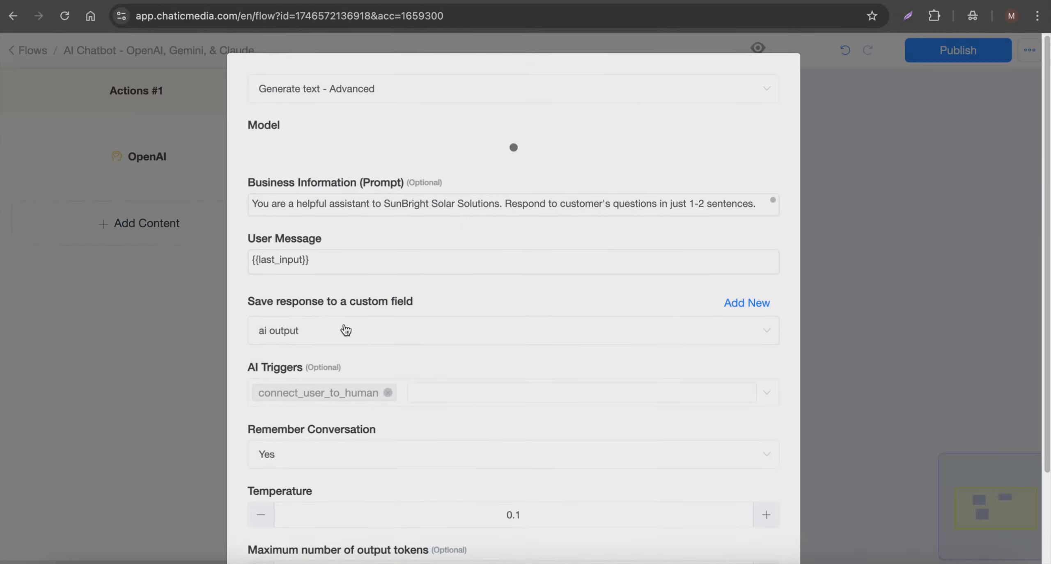
triple_click(394, 207)
scroll(329, 452, down, 3)
click(316, 509)
click(324, 391)
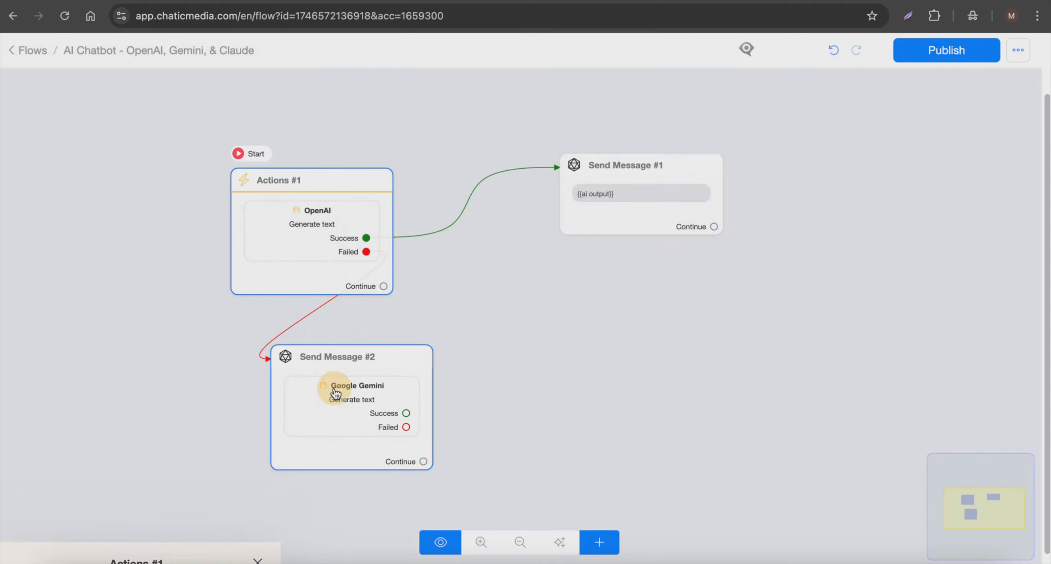
Step: Replace the Google Gemini action's business information prompt with the copied SunBright Solar Solutions knowledge base
click(145, 263)
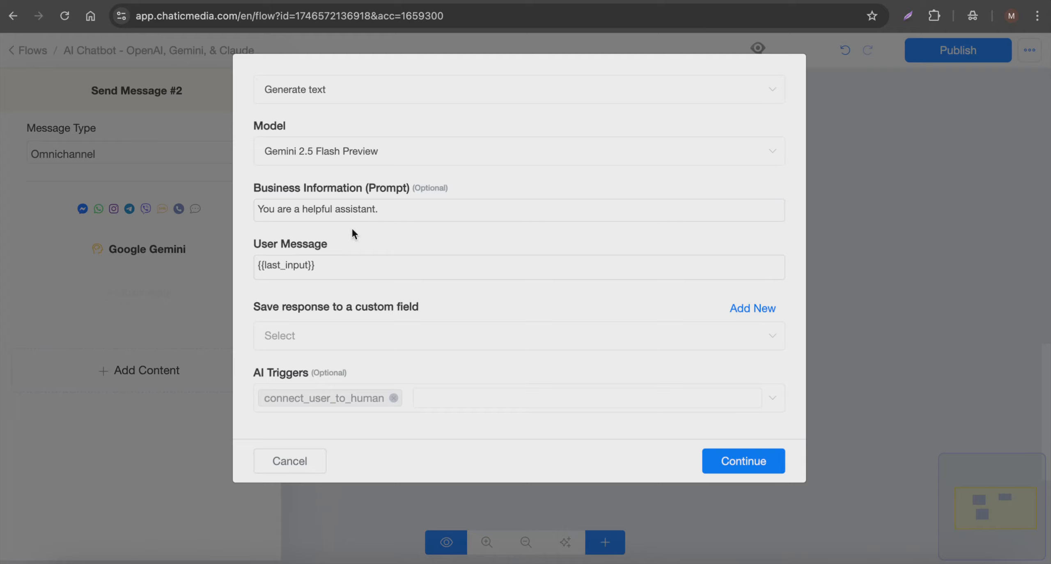
triple_click(411, 207)
key(ctrl+v)
scroll(432, 343, up, 15)
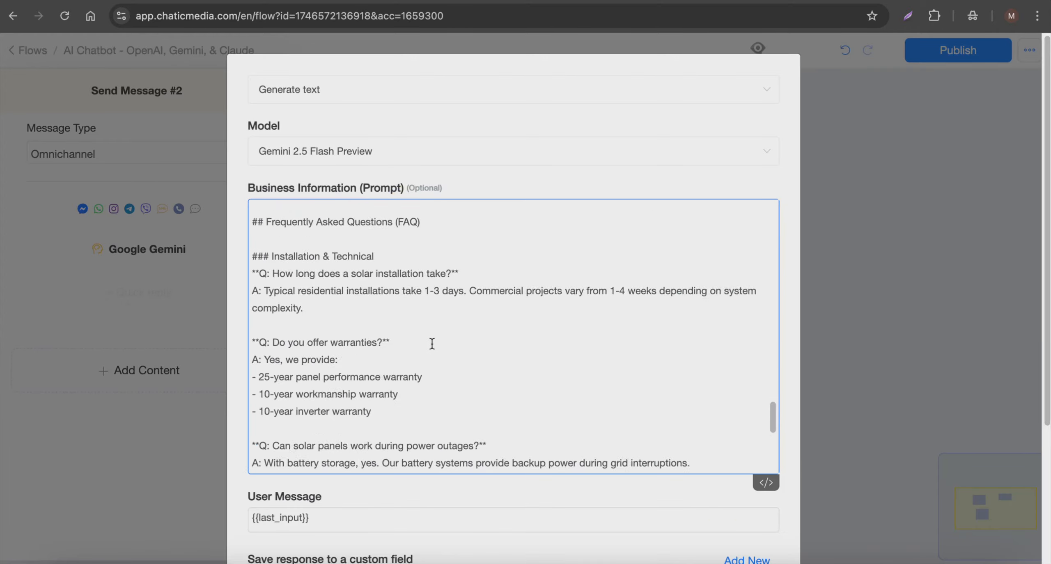
scroll(433, 343, down, 15)
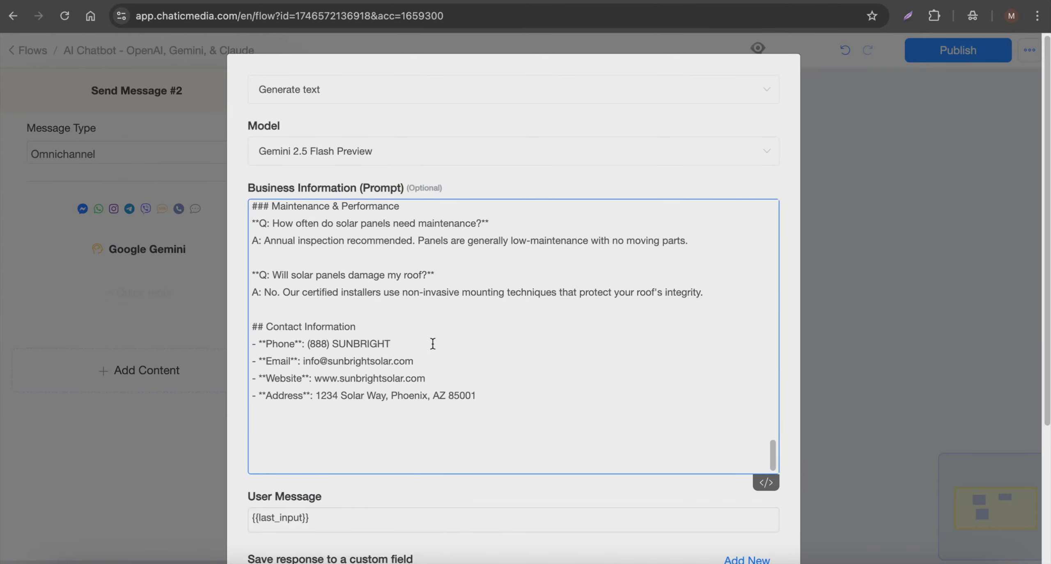
scroll(433, 343, up, 15)
Step: Set the Google Gemini action's model to Gemini 2.0 Flash, save its response to the ai output custom field, and save the settings
click(399, 147)
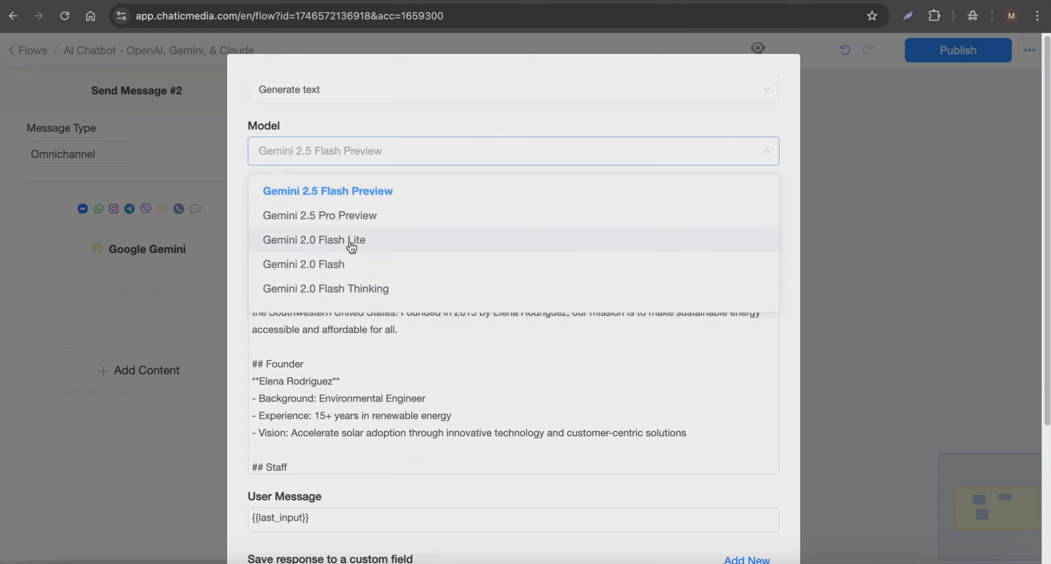
click(345, 264)
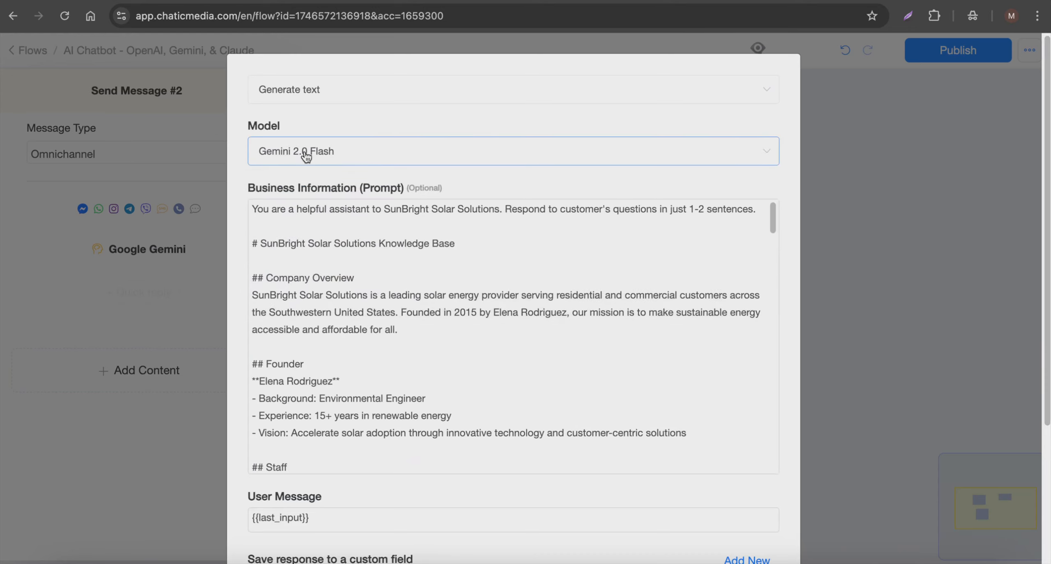
scroll(321, 254, down, 15)
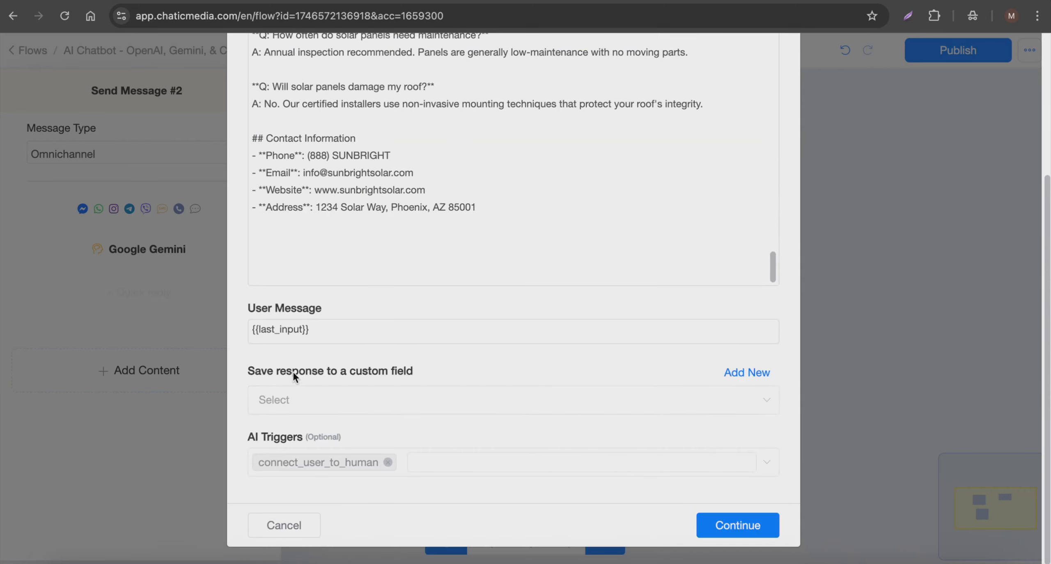
click(312, 407)
text(a)
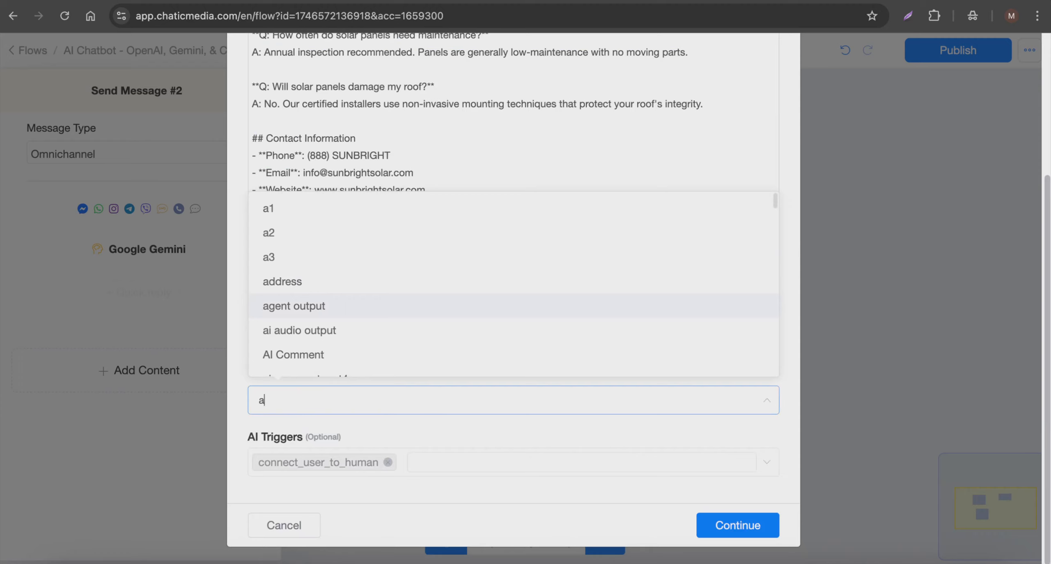
text(i ou)
click(272, 440)
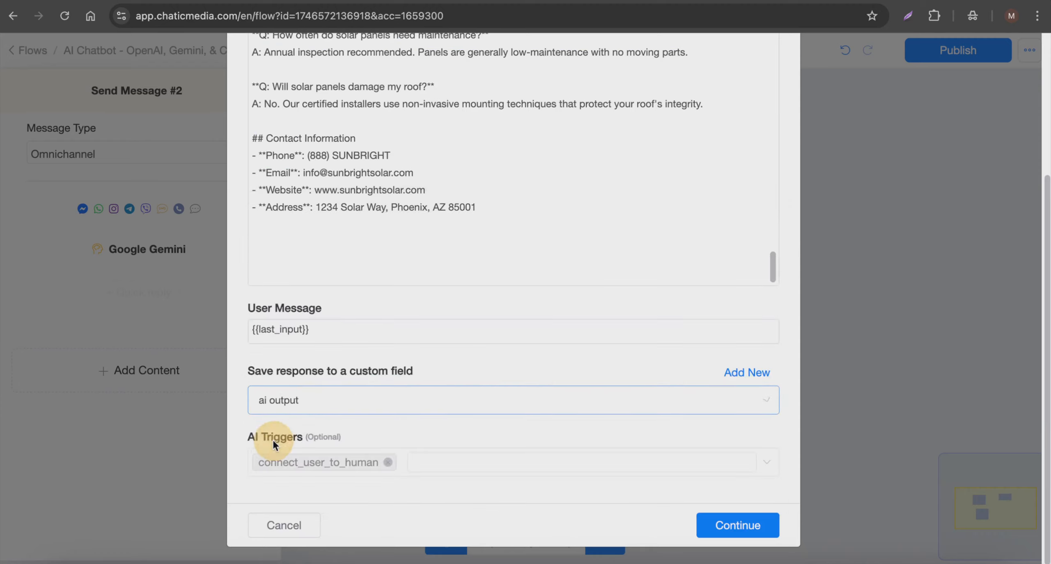
click(730, 525)
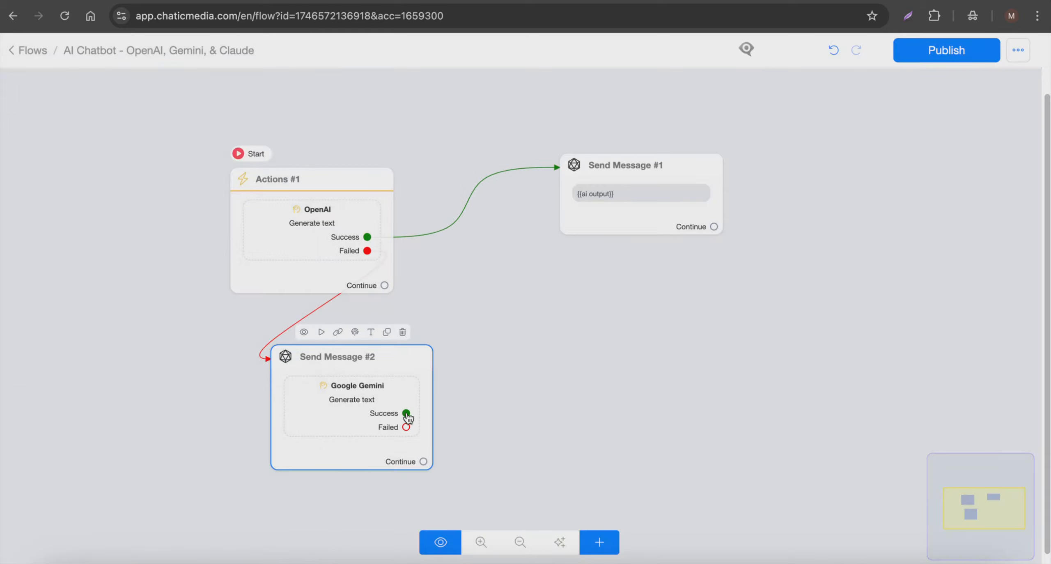
Step: Connect the Google Gemini action's Success output to the {{ai output}} message and align the Gemini step under the OpenAI step
drag(407, 415, 721, 211)
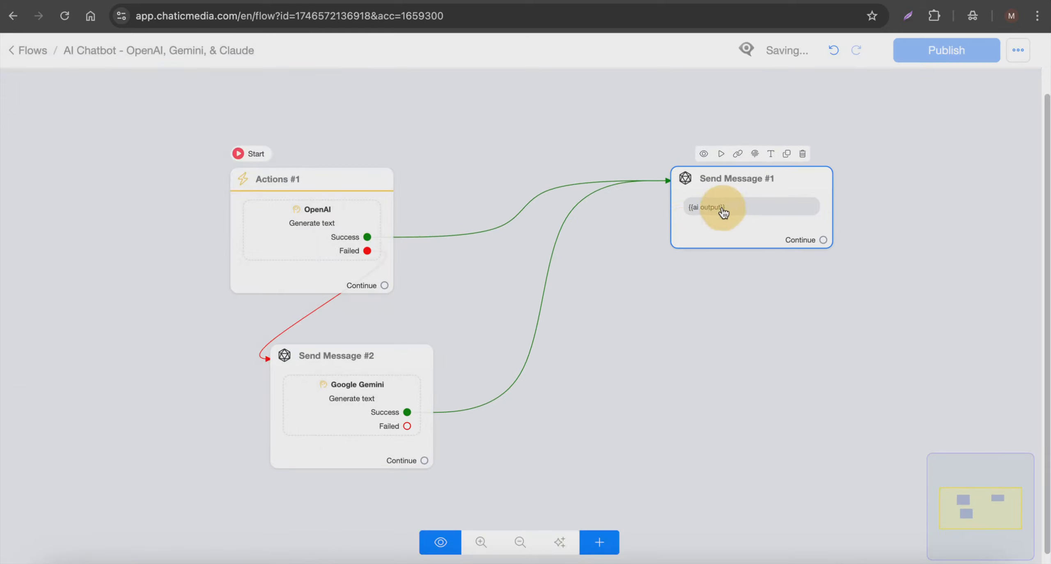
scroll(414, 167, down, 3)
drag(380, 355, 356, 354)
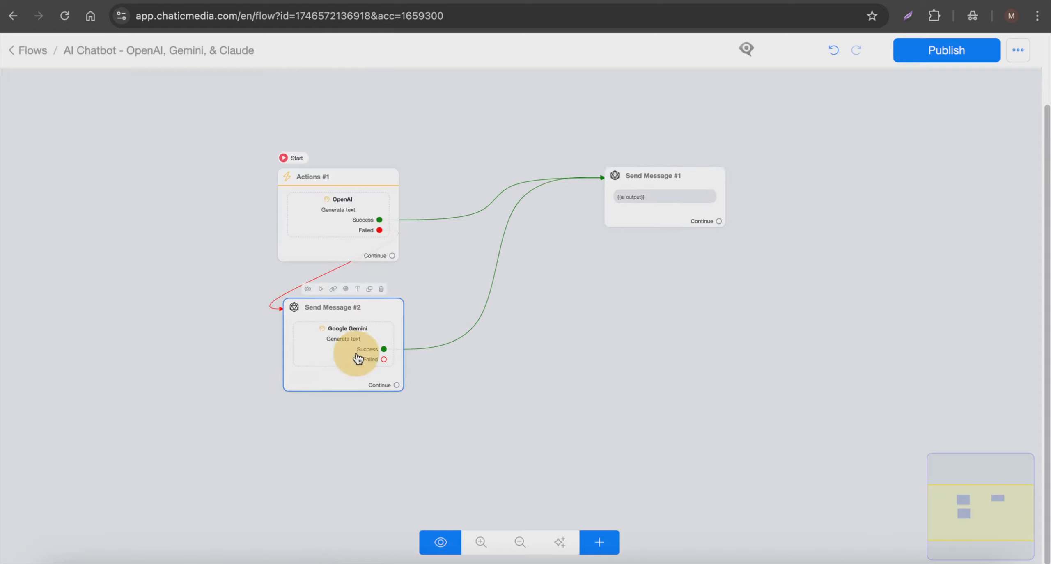
Step: Connect the Google Gemini action's Failed output to a new Send Message step containing a Claude action
drag(446, 387, 456, 323)
drag(394, 295, 278, 416)
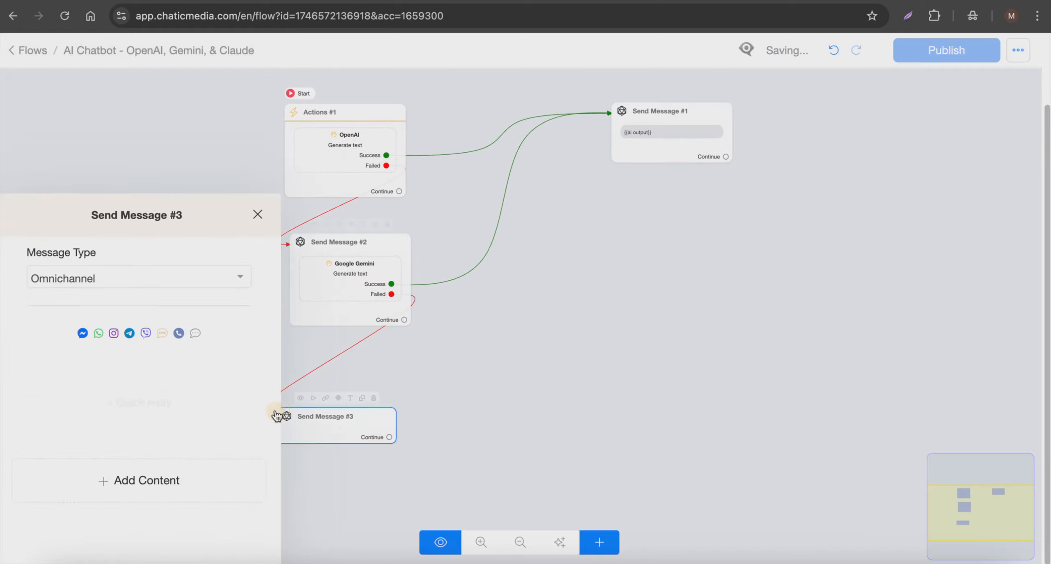
click(80, 366)
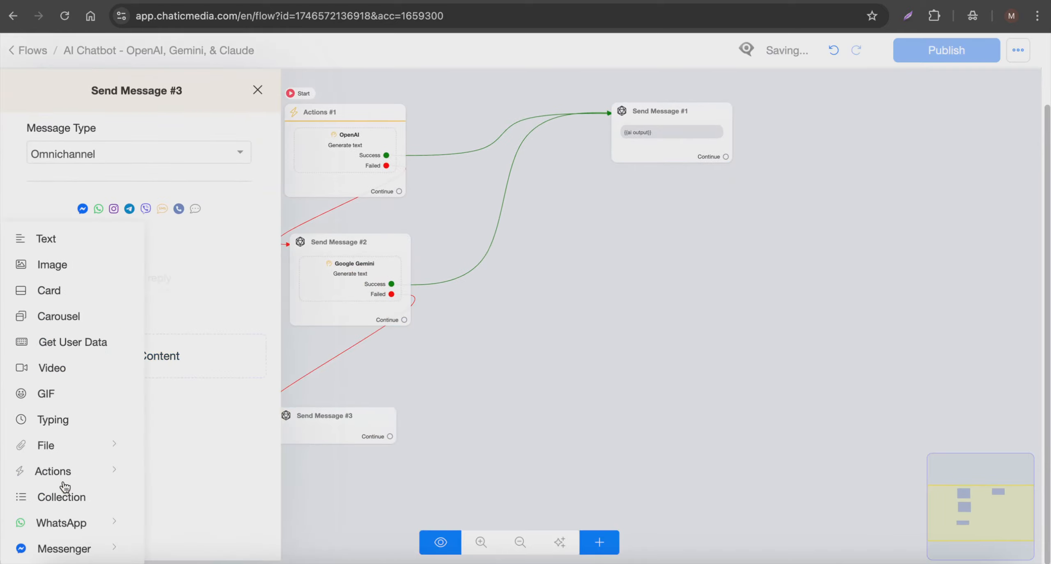
mouse_move(64, 486)
click(82, 469)
click(82, 469)
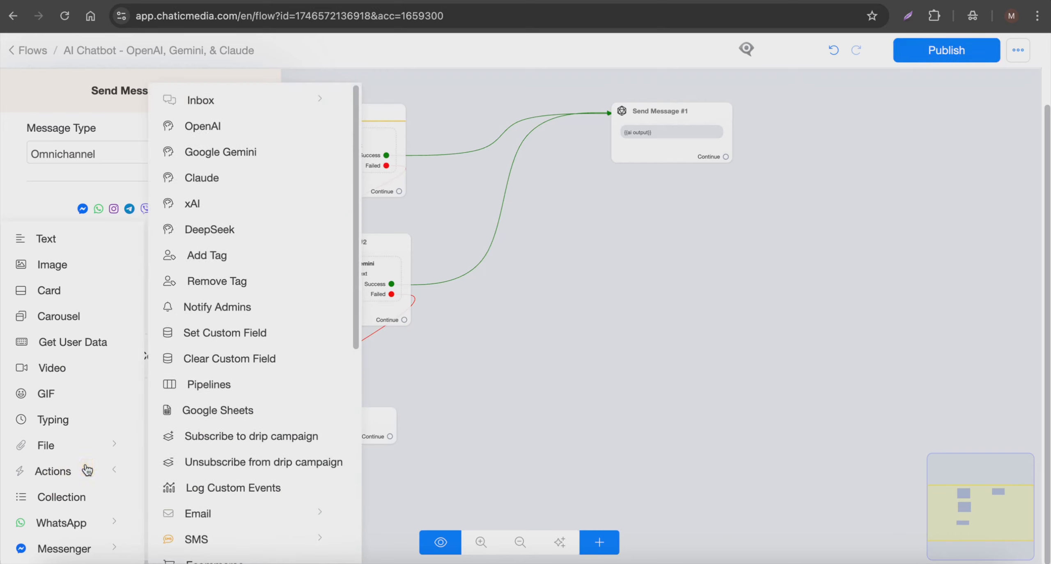
click(232, 182)
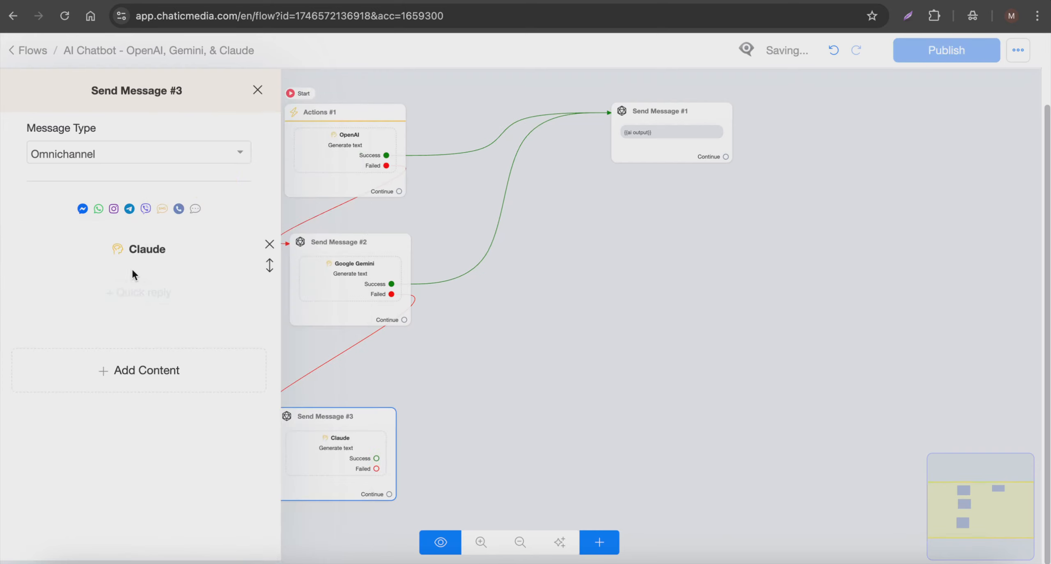
Step: Change the Claude action's type to Generate text - Advanced and set its temperature to 0.1
click(146, 260)
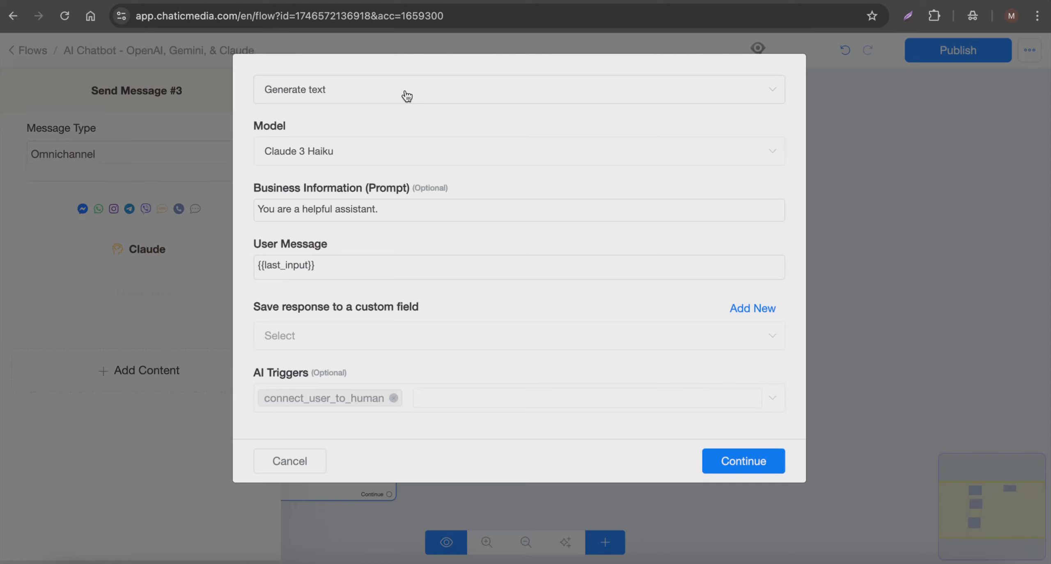
click(407, 96)
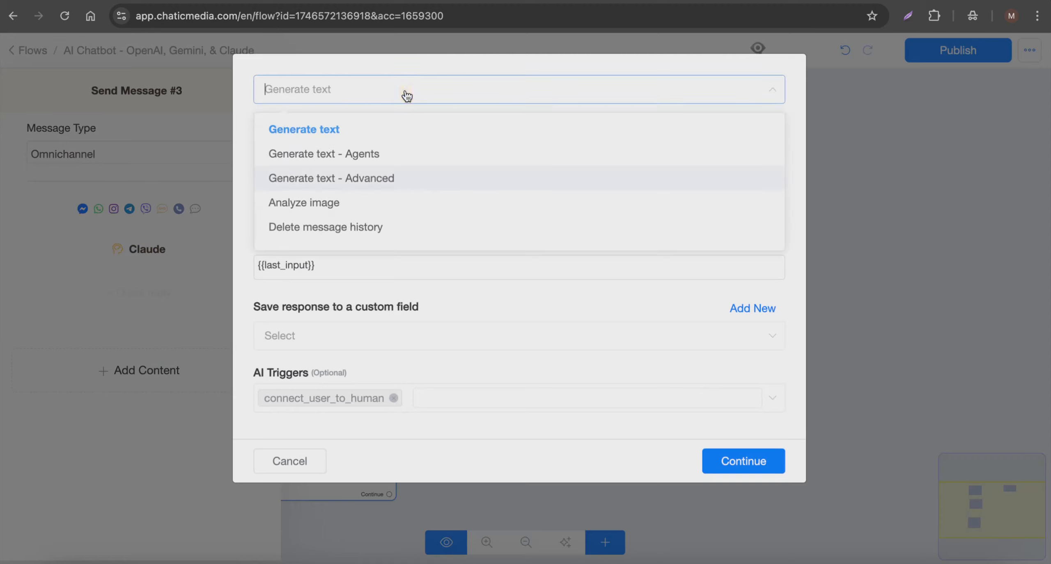
click(372, 181)
scroll(319, 358, down, 3)
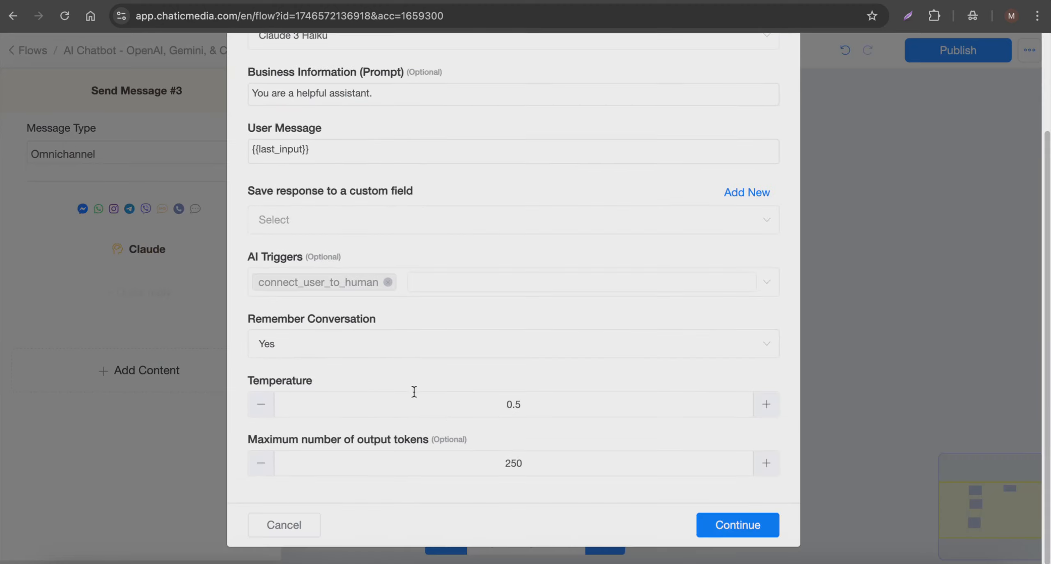
double_click(367, 394)
text(0.1)
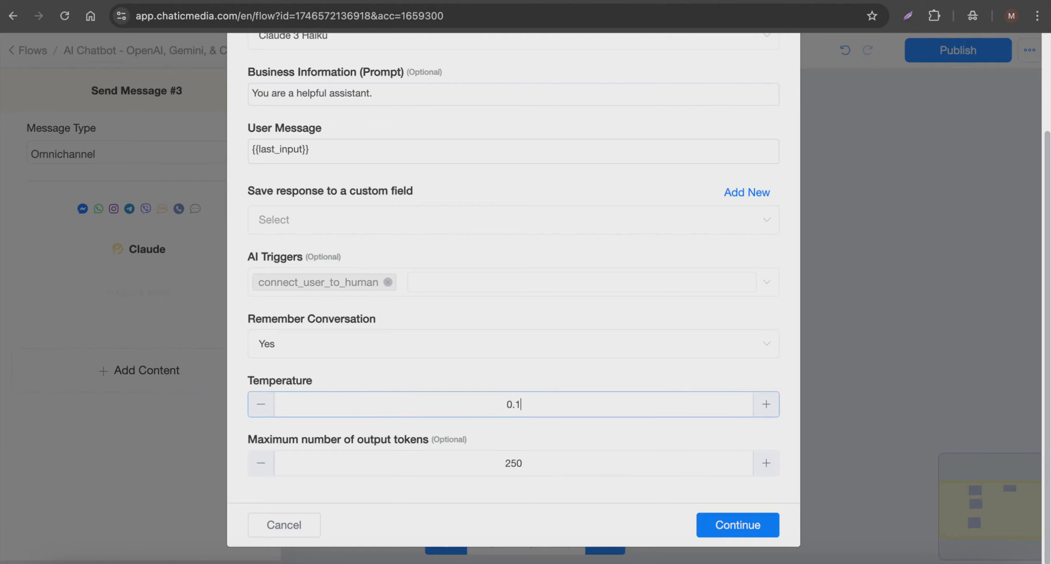
Step: Replace the Claude action's business information prompt with the copied SunBright Solar Solutions knowledge base
scroll(408, 204, up, 3)
click(408, 204)
key(ctrl+a)
key(ctrl+v)
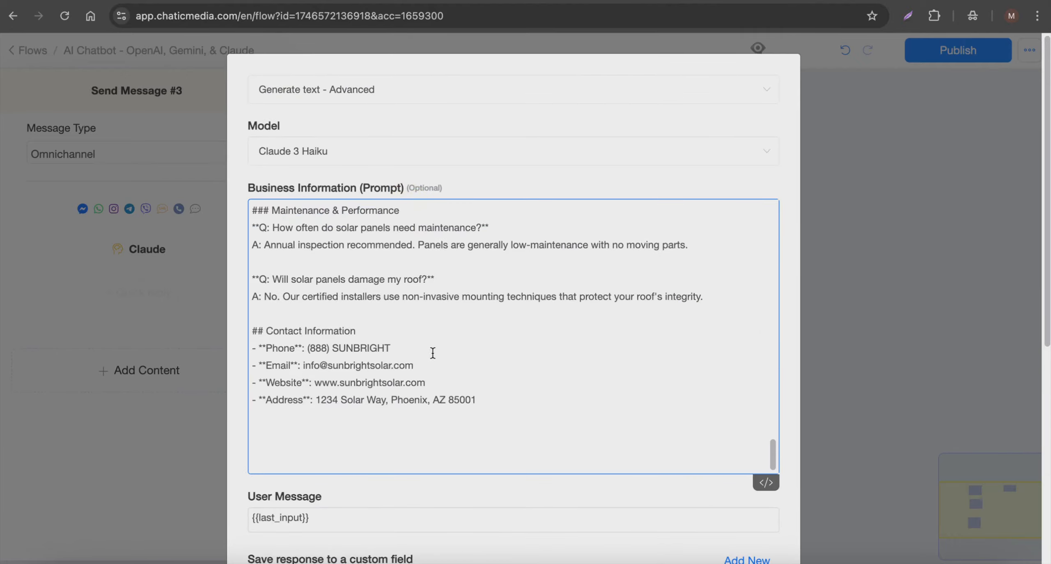
scroll(433, 352, up, 10)
scroll(433, 352, down, 15)
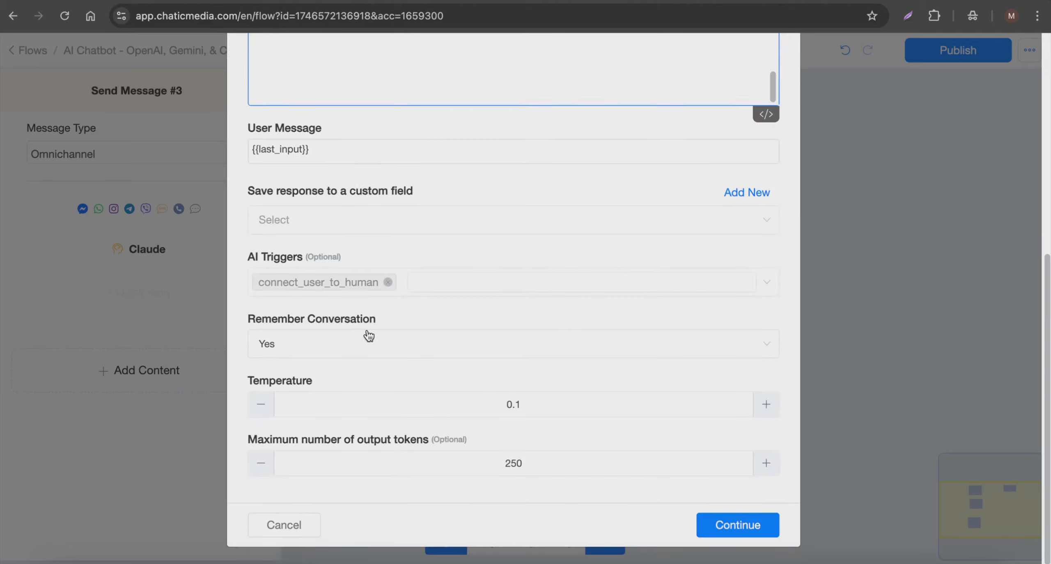
Step: Save the Claude action's response to the ai output custom field and save the action's settings
click(336, 218)
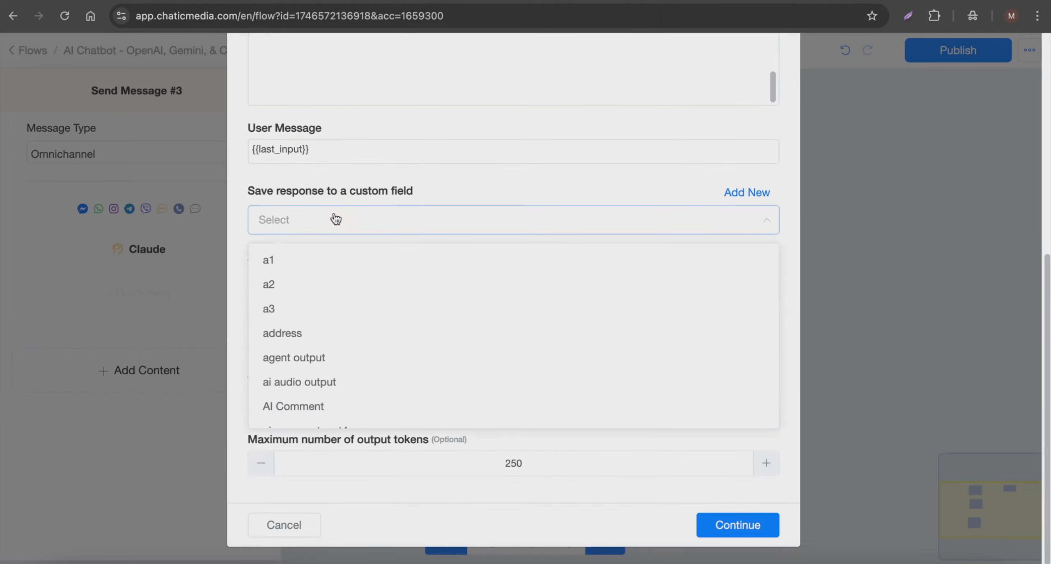
text(ai ou)
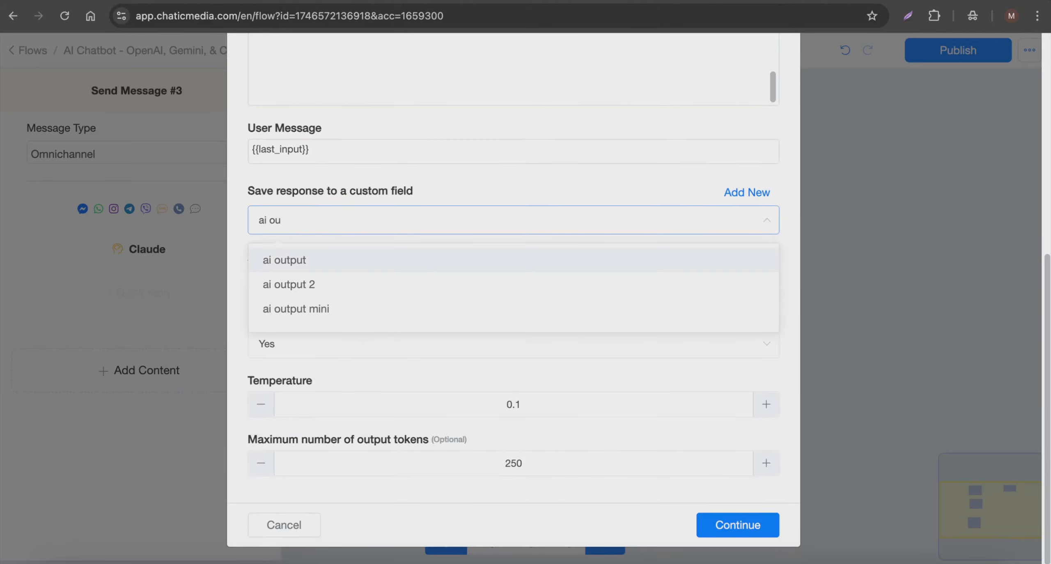
click(341, 259)
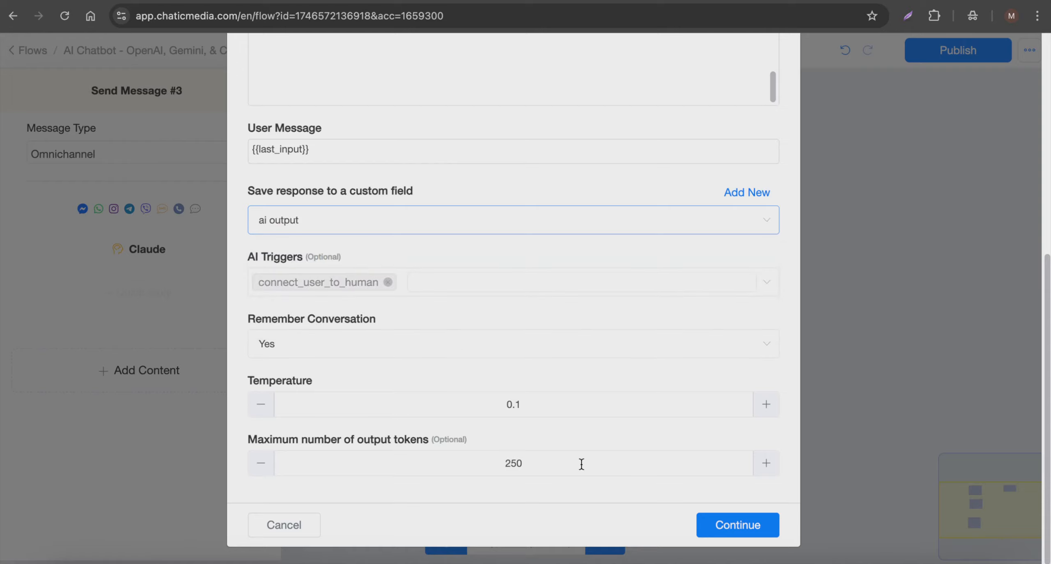
click(738, 526)
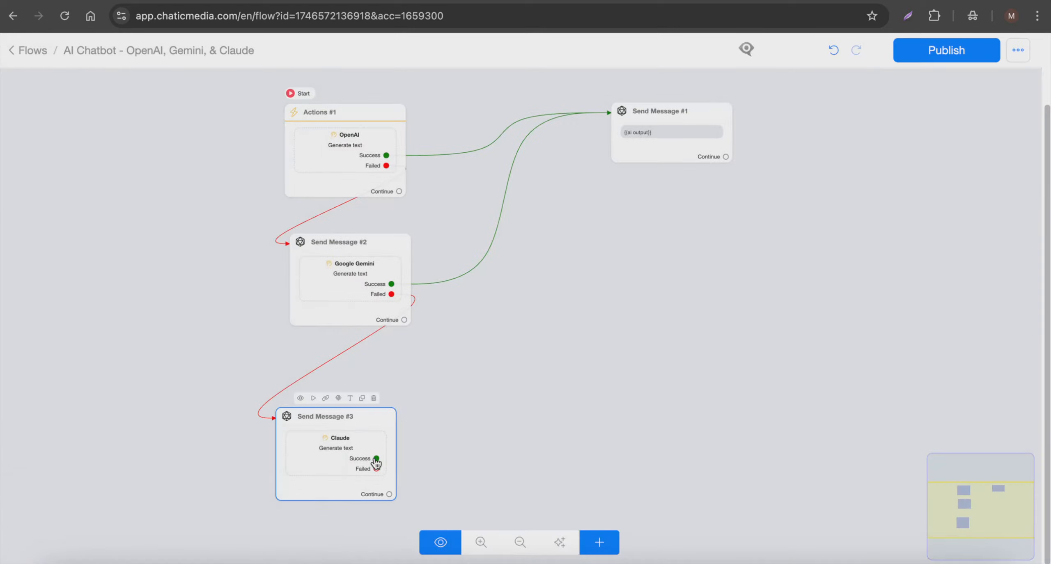
Step: Connect the Claude action's Success output to the {{ai output}} message and move the Claude step closer beneath the Gemini step
drag(376, 459, 647, 188)
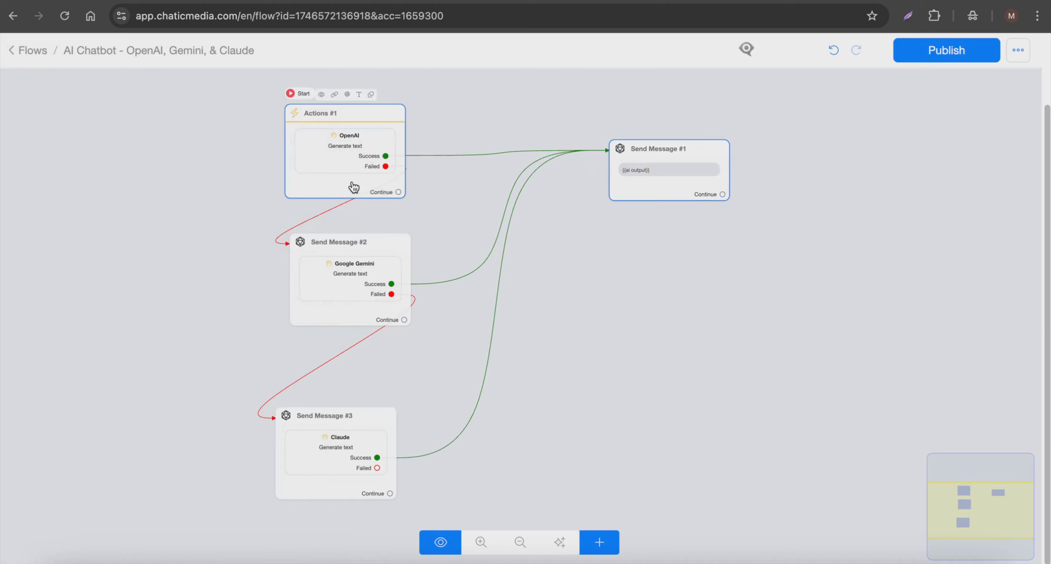
scroll(362, 139, up, 3)
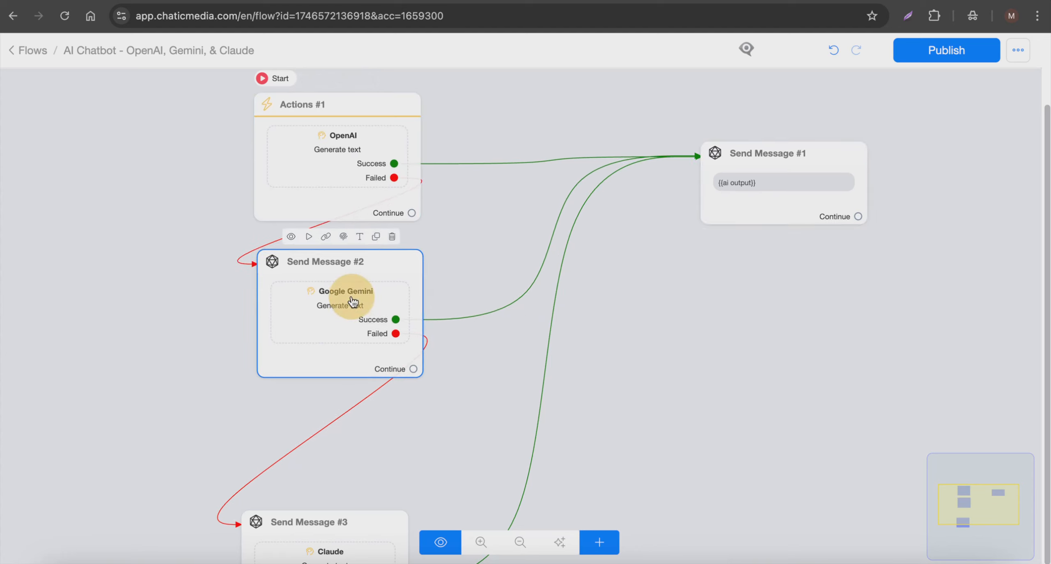
scroll(356, 326, down, 2)
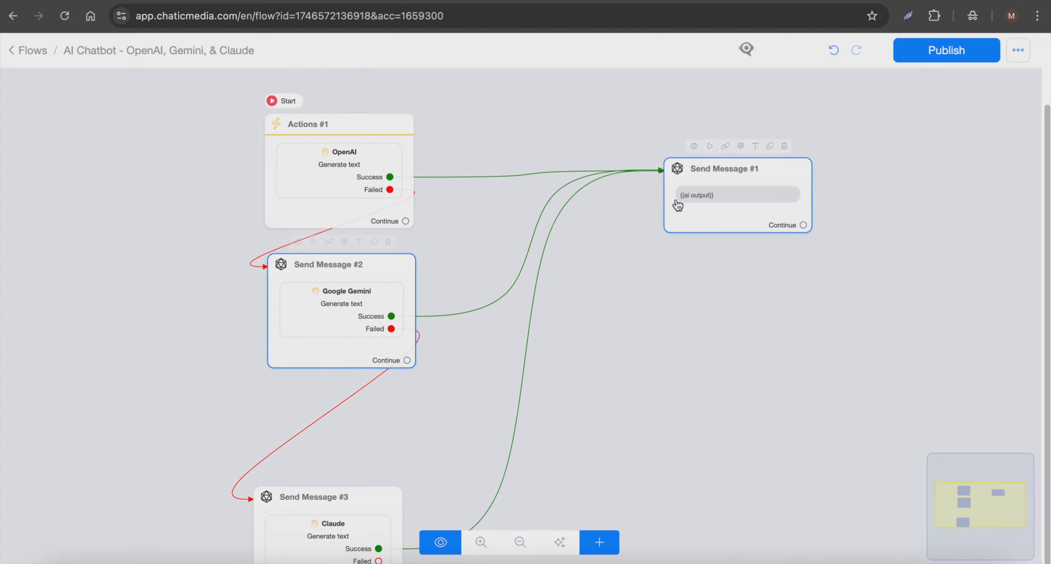
scroll(678, 204, down, 1)
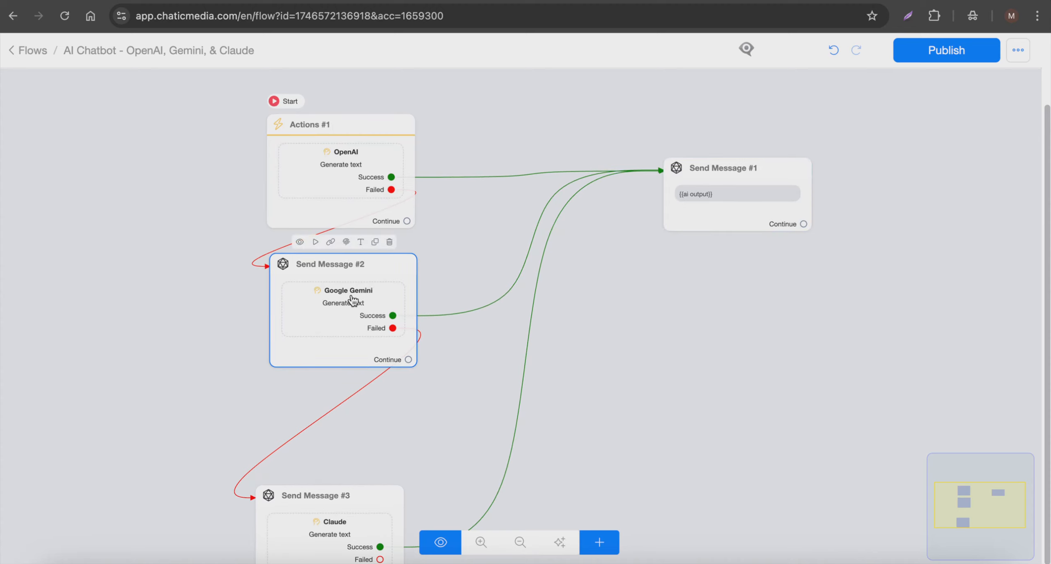
drag(341, 503, 349, 433)
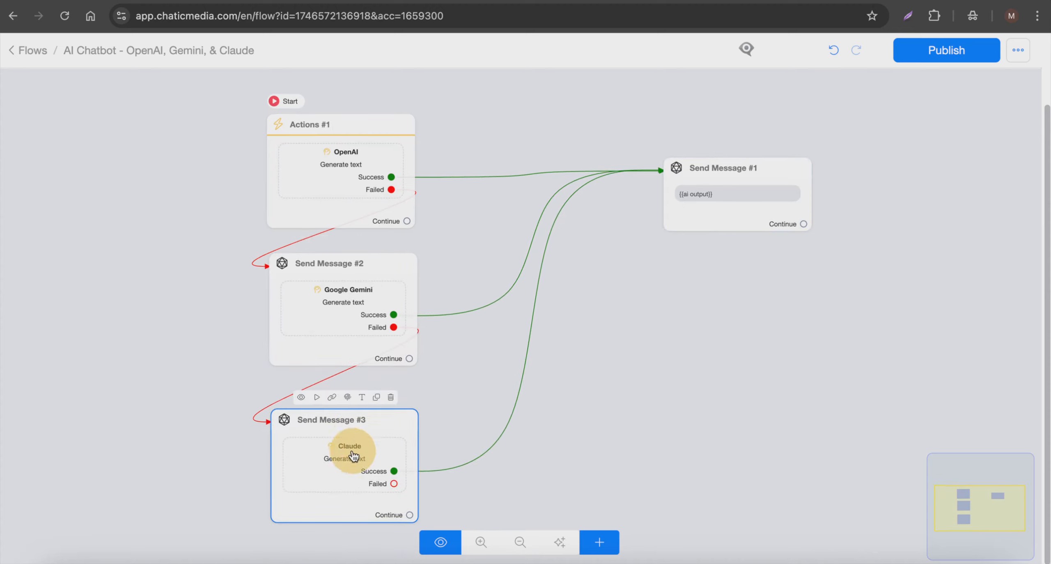
Step: Add a new Actions step in the empty canvas area below the {{ai output}} message
scroll(349, 435, up, 3)
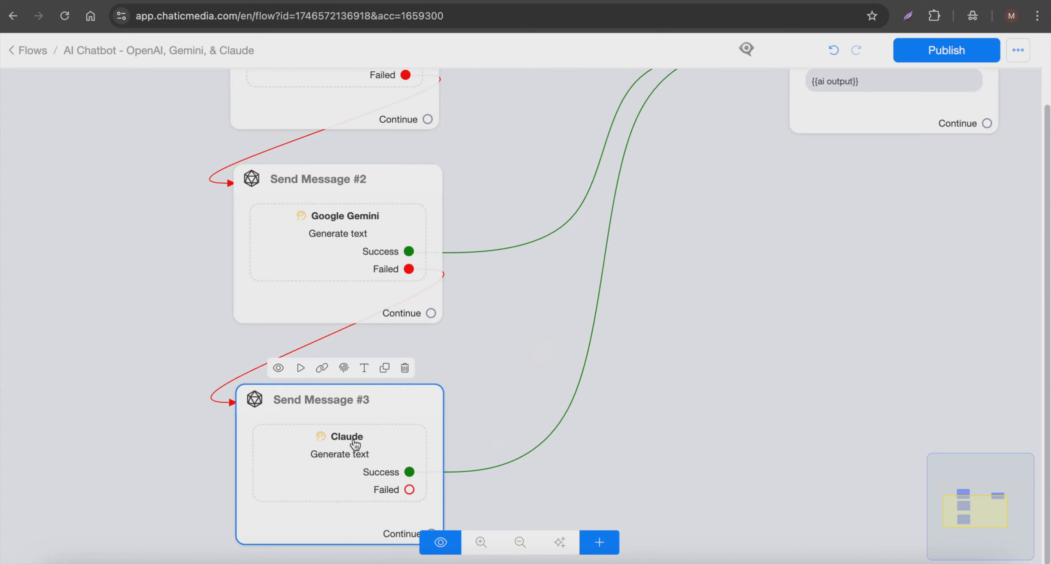
scroll(355, 444, down, 1)
scroll(812, 151, down, 2)
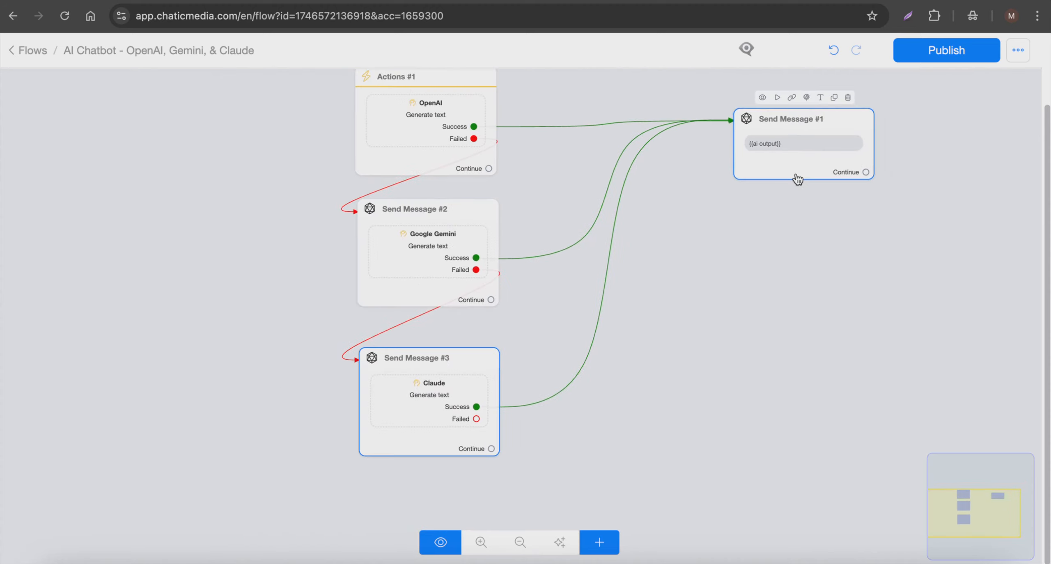
scroll(798, 179, down, 2)
scroll(798, 179, right, 1)
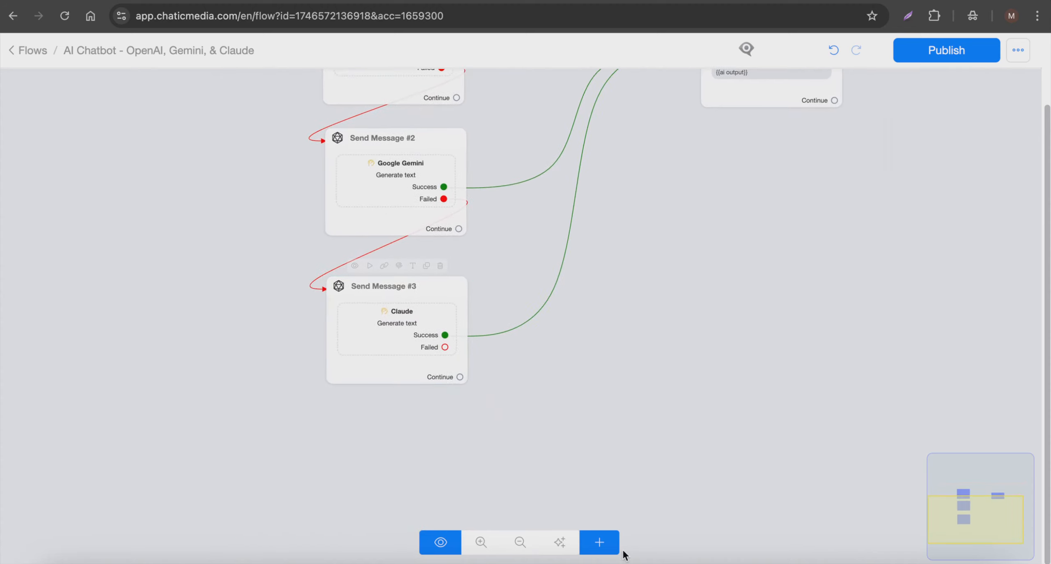
click(600, 542)
click(620, 371)
click(753, 376)
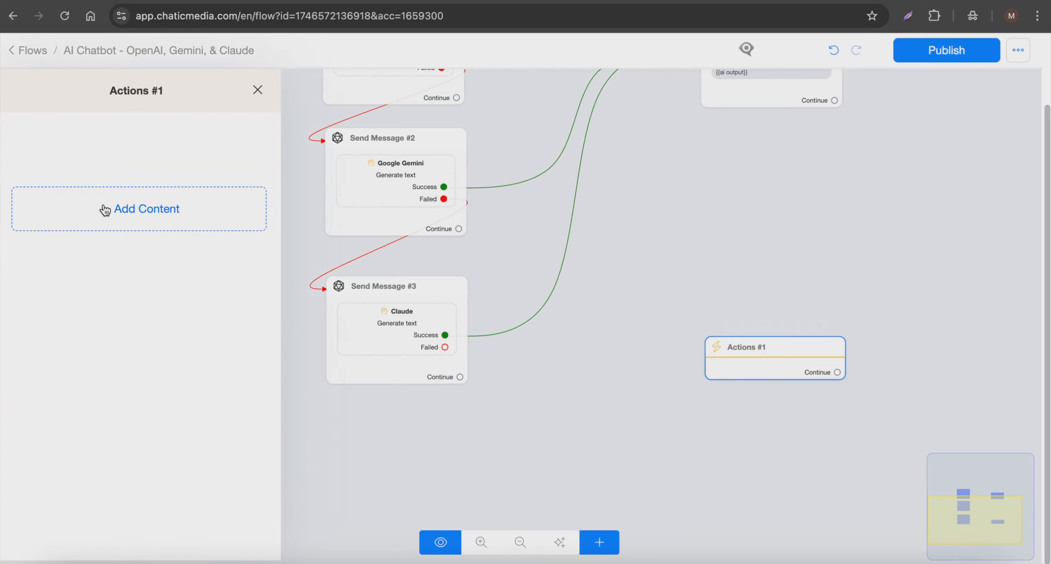
Step: Add a Notify Admins action to the new Actions step and select the admin who receives the notification
click(105, 211)
click(64, 251)
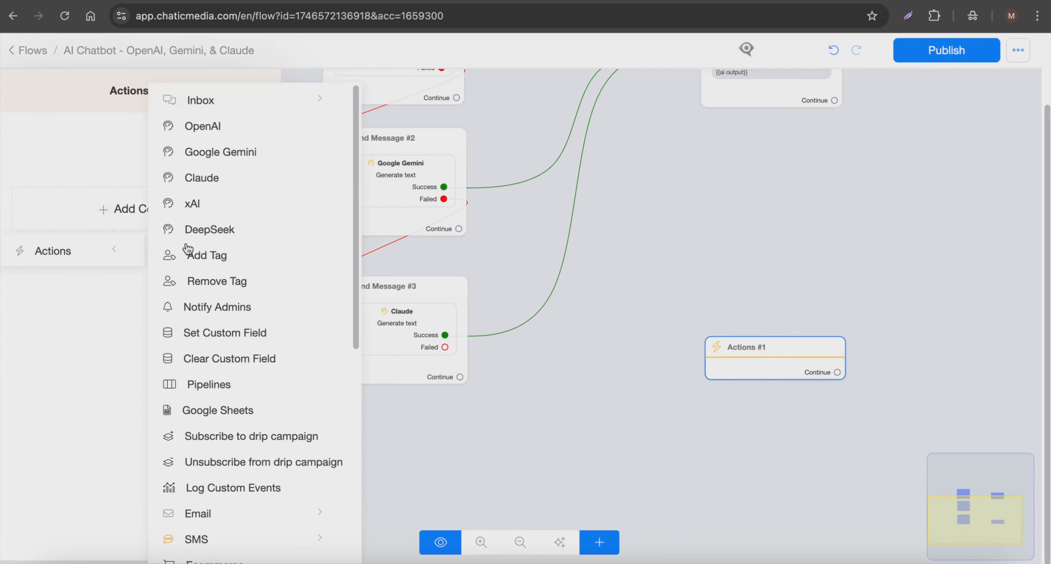
scroll(216, 321, down, 2)
click(218, 262)
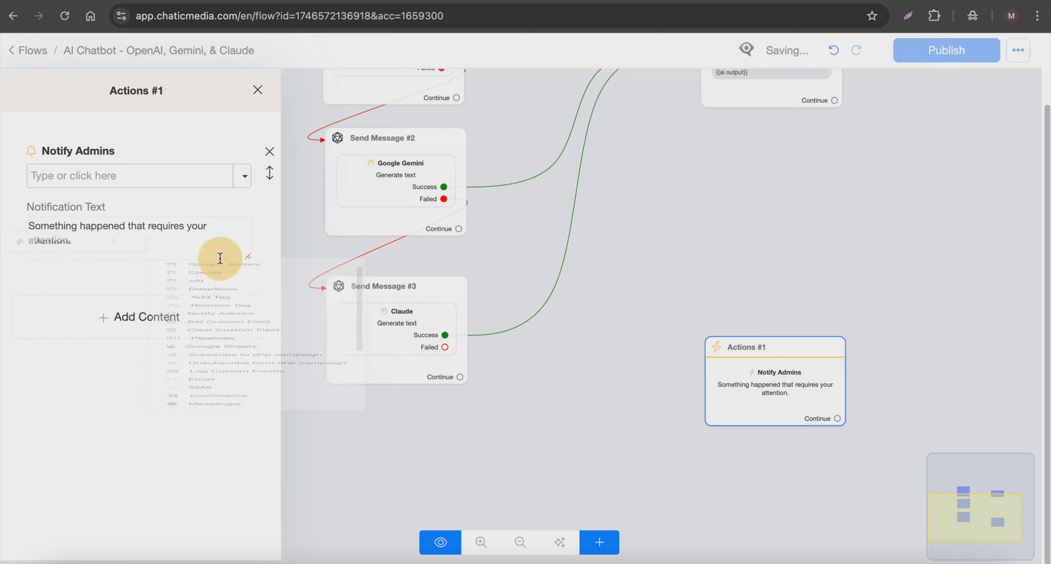
click(126, 181)
triple_click(111, 236)
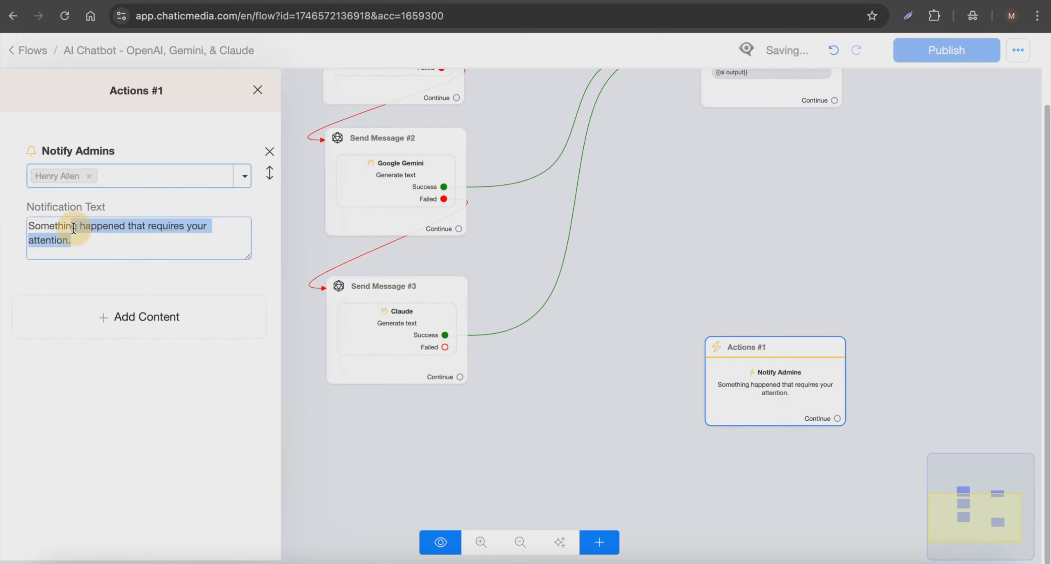
click(615, 281)
Step: Connect the Claude action's Failed output to the Notify Admins step placed beneath it, and publish the flow
click(437, 349)
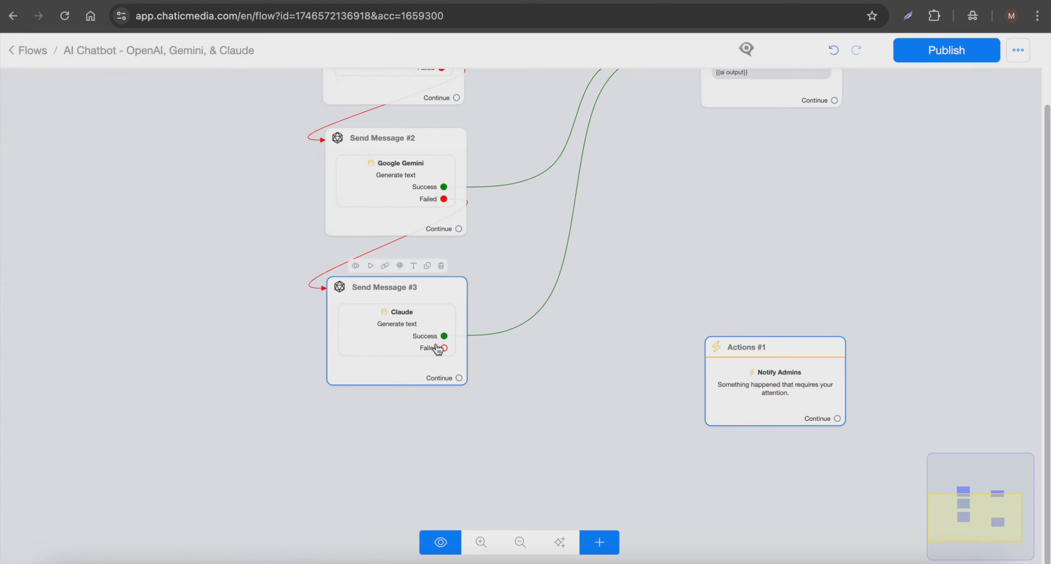
drag(444, 349, 451, 459)
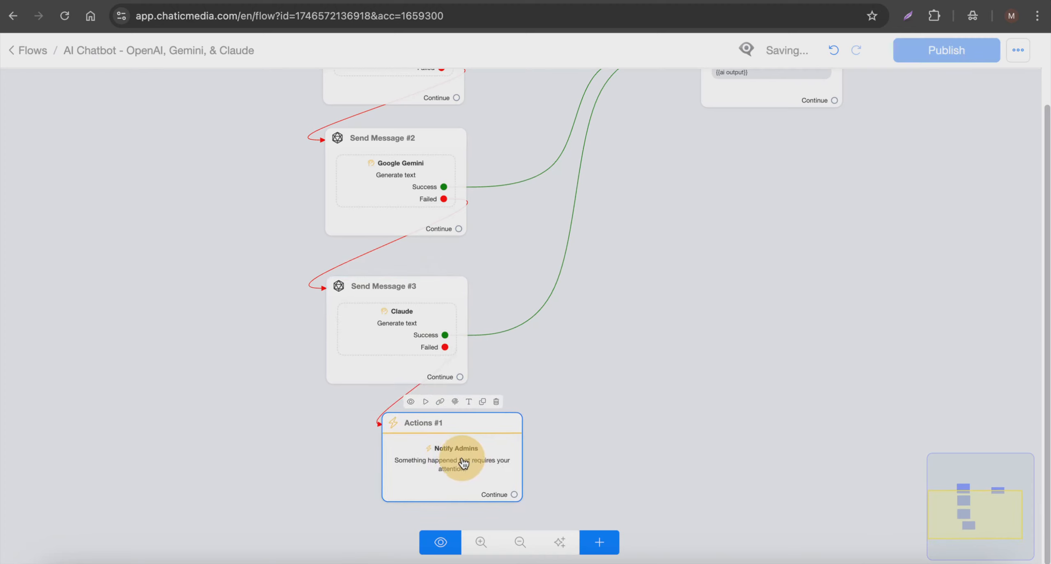
scroll(442, 468, down, 2)
scroll(513, 423, down, 4)
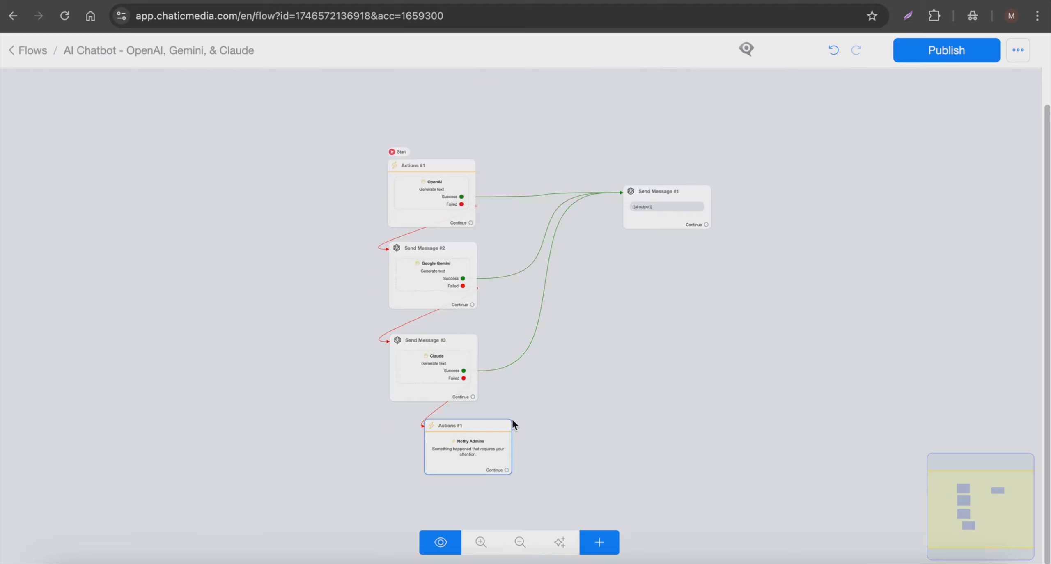
click(424, 183)
click(943, 56)
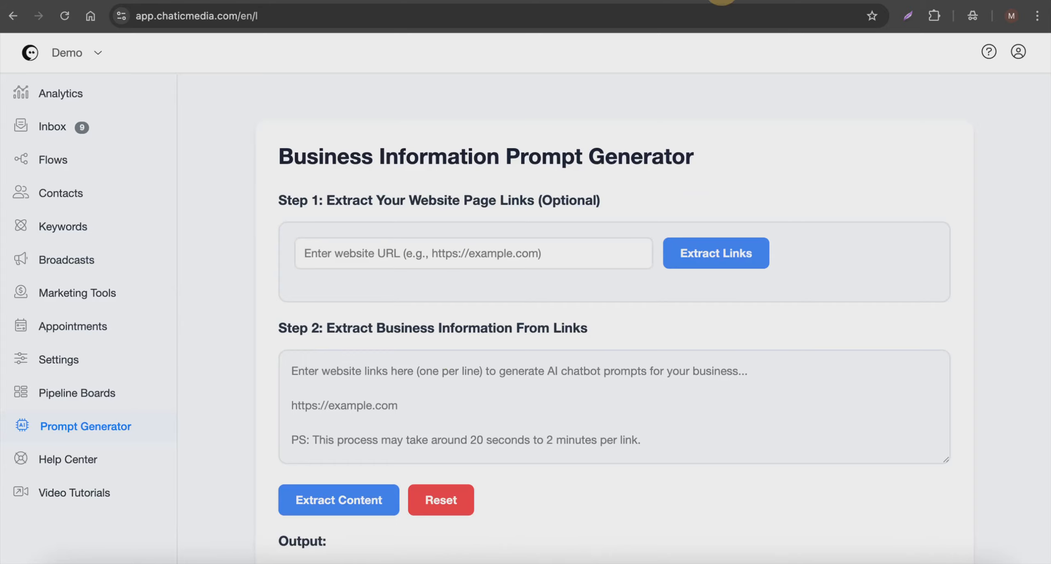
Step: Set the account's Default Flow to AI Chatbot - OpenAI, Gemini, & Claude and save the general settings
click(86, 354)
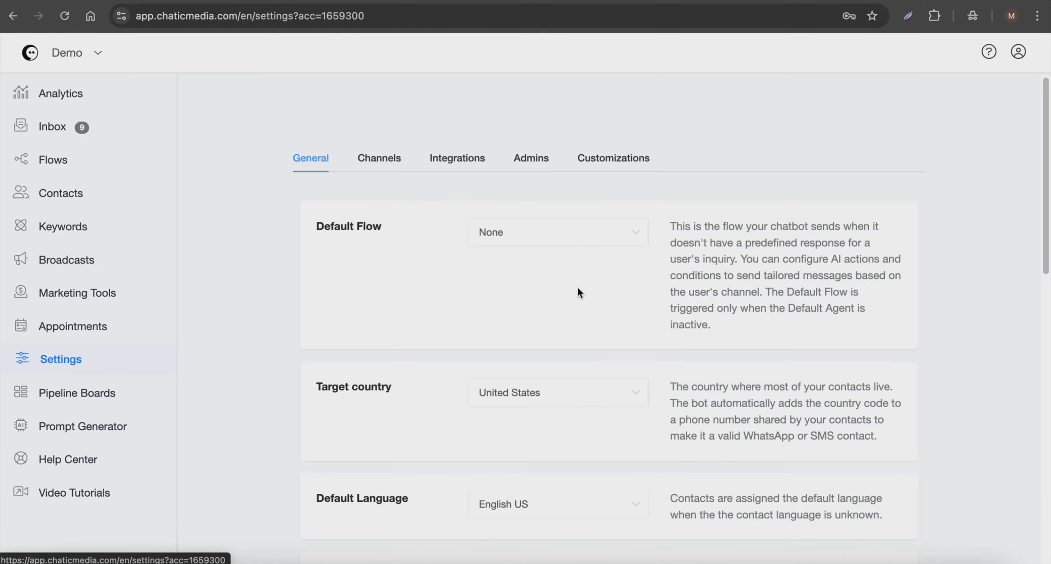
click(590, 242)
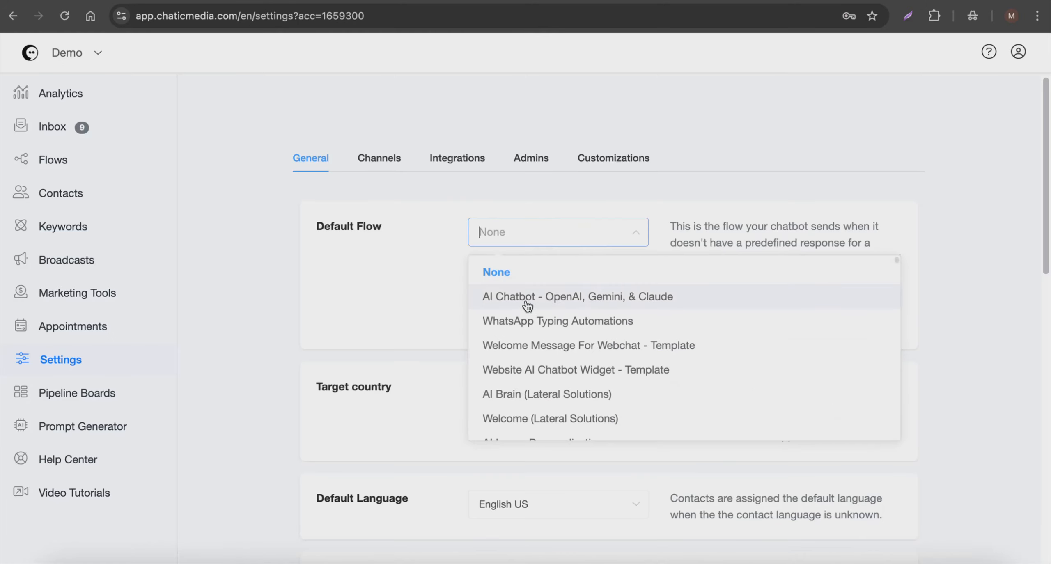
click(580, 291)
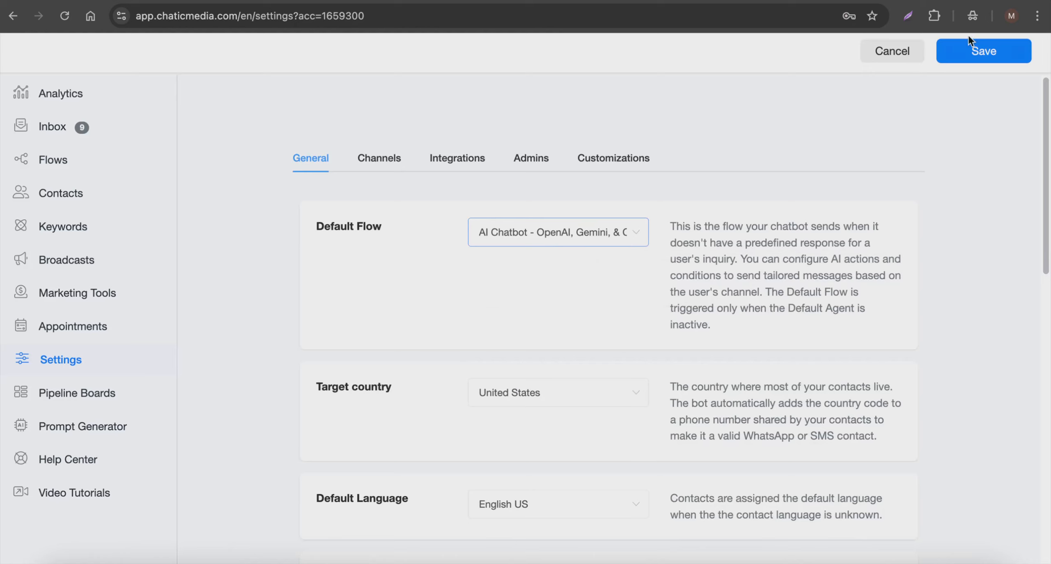
click(981, 46)
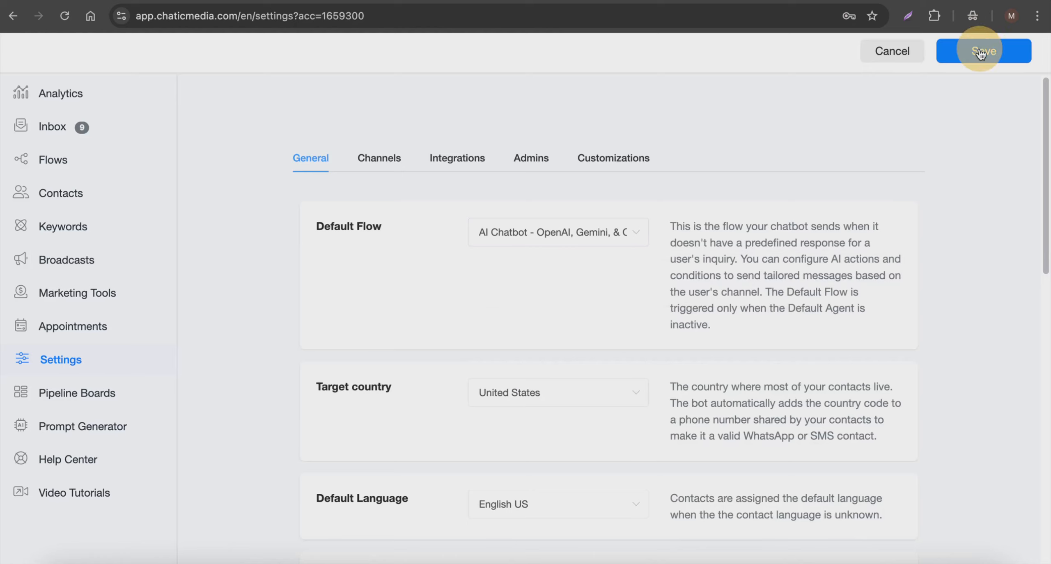
Step: Switch to the mirrored phone's Instagram business chat and review the OpenAI reply about services and pricing
click(64, 103)
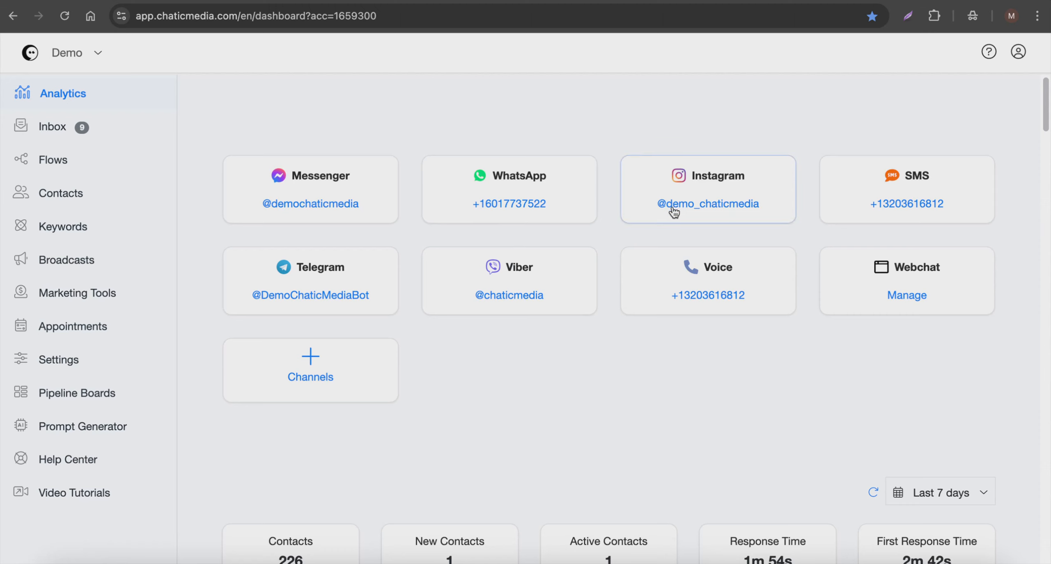
scroll(673, 210, down, 1)
click(505, 560)
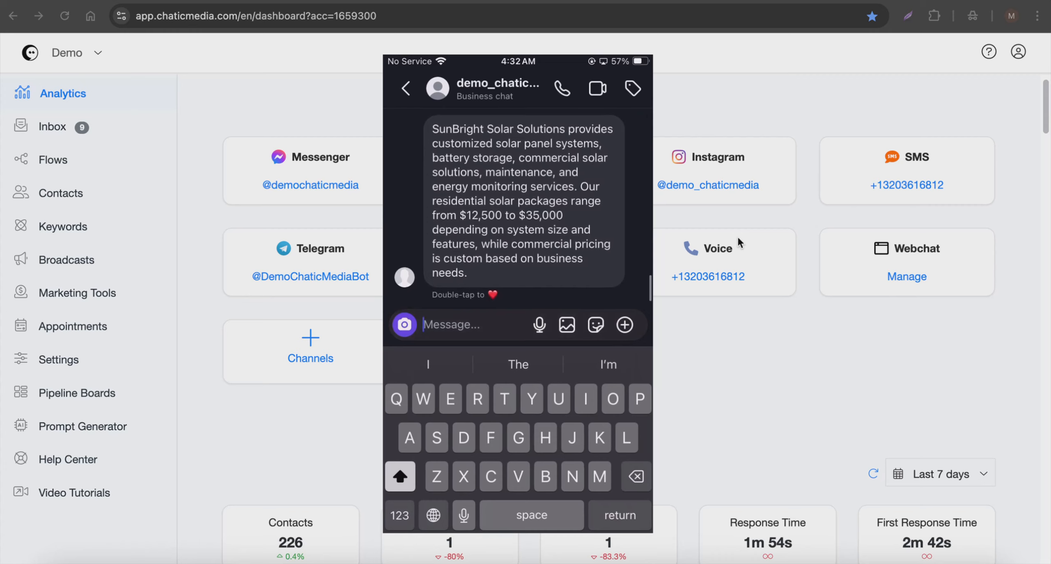
scroll(532, 226, up, 3)
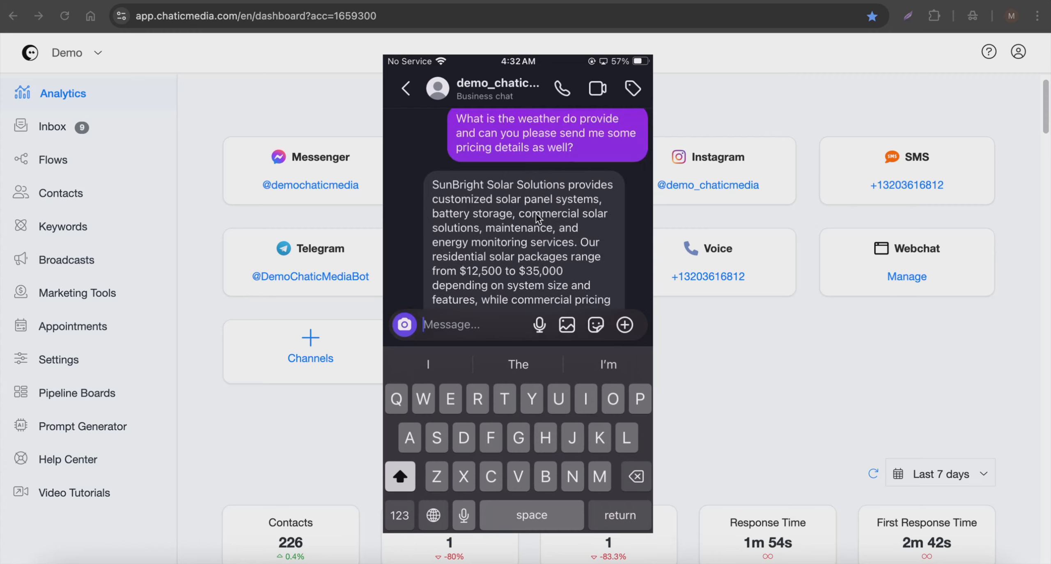
click(756, 139)
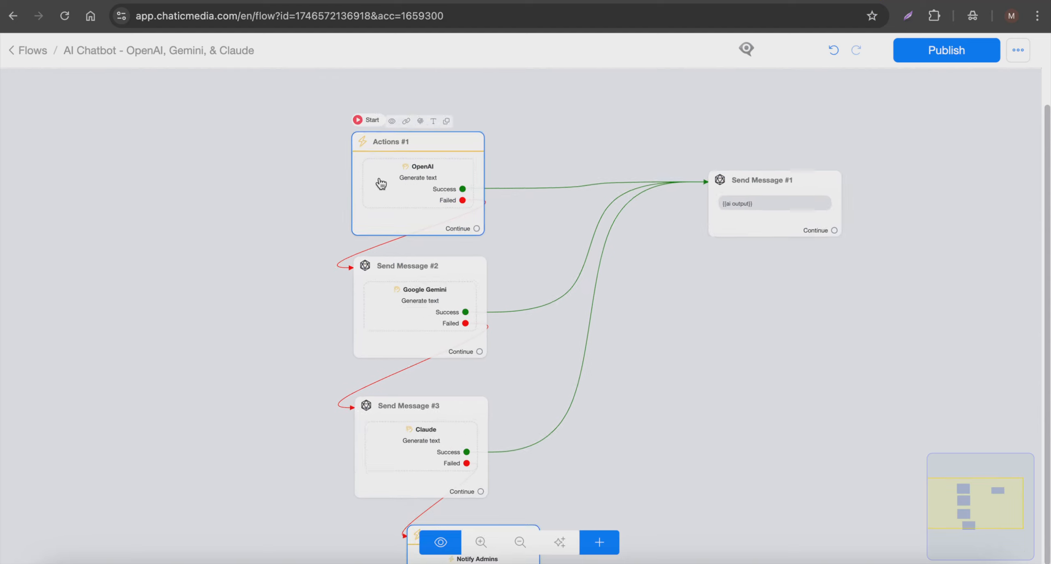
Step: Make the Google Gemini step the flow's starting step and publish the flow
scroll(381, 183, up, 2)
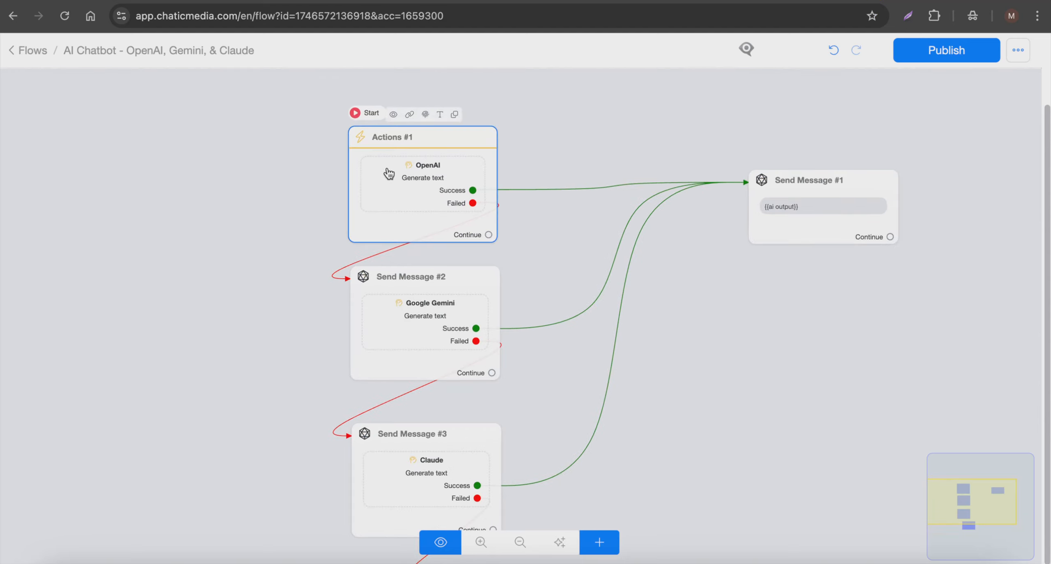
scroll(416, 167, up, 2)
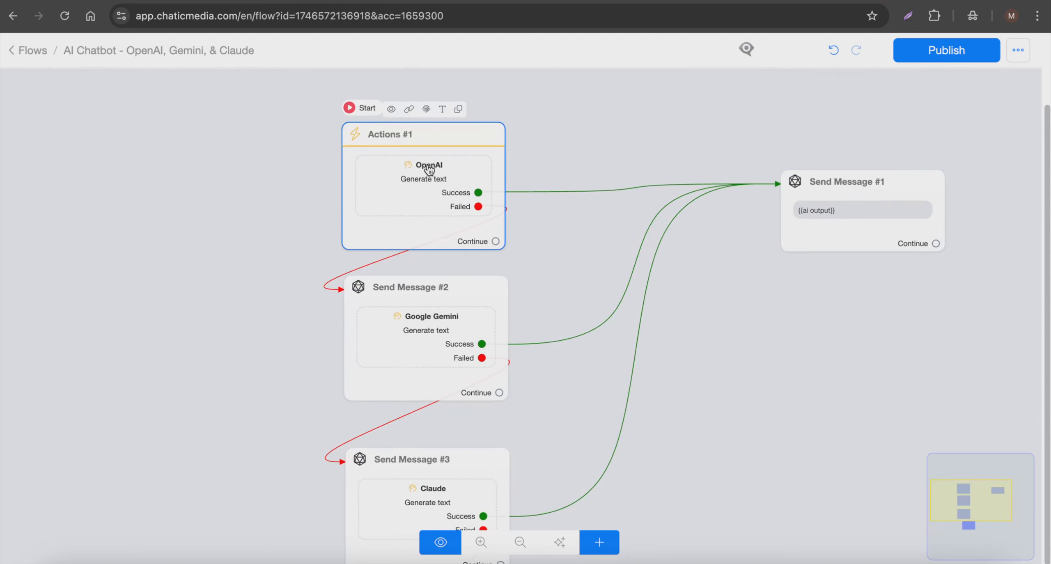
click(427, 334)
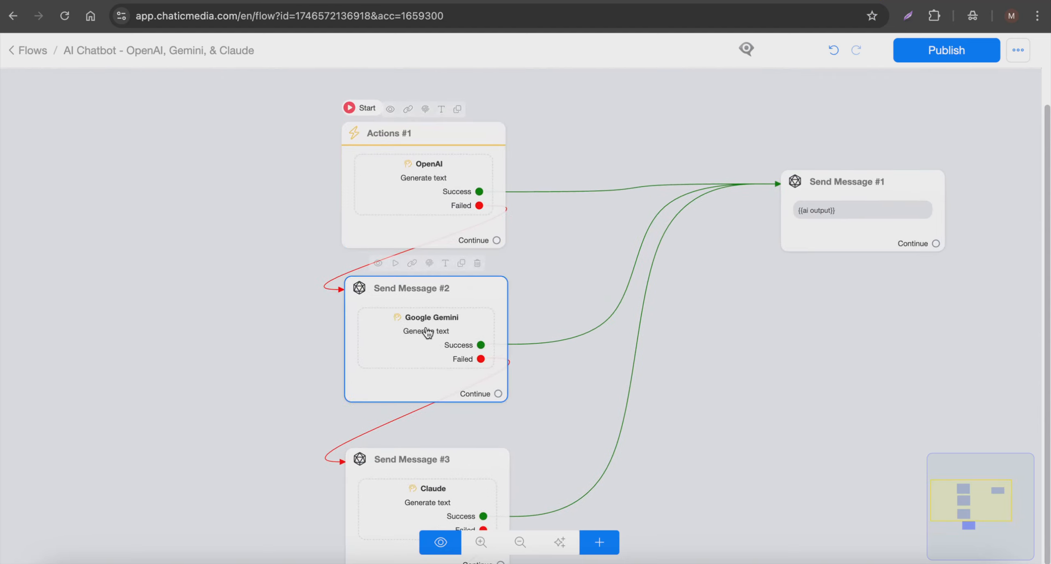
click(395, 264)
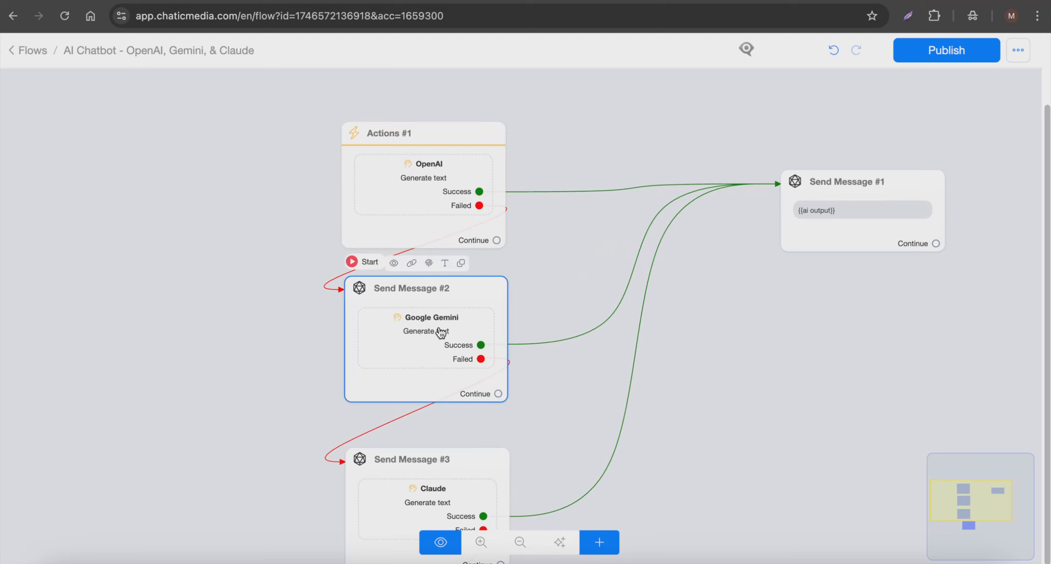
click(944, 58)
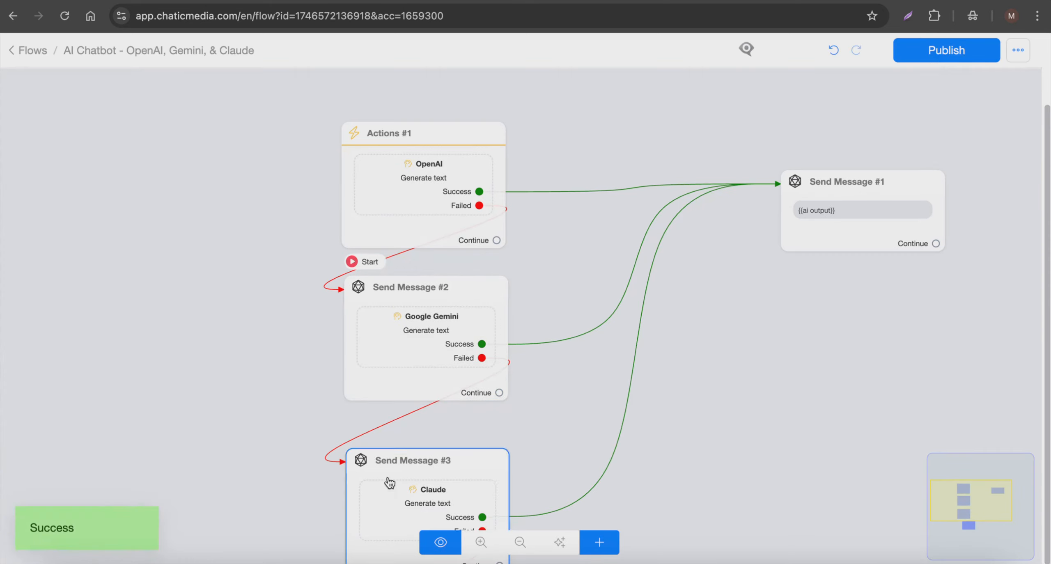
Step: Check the Gemini reply to the services and pricing question in the mirrored phone's Instagram chat
click(505, 563)
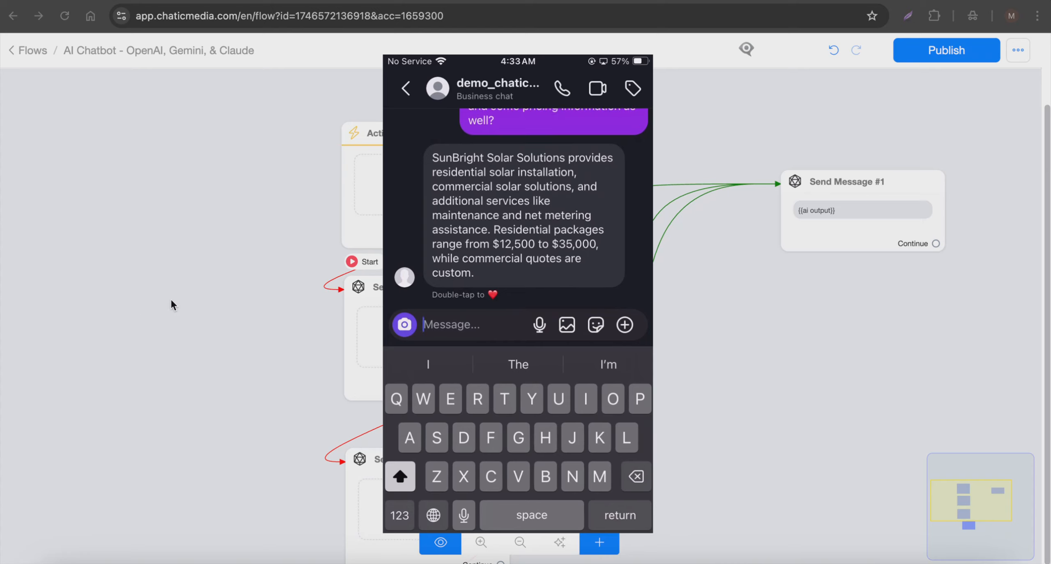
click(217, 274)
Step: Make the Claude step the flow's starting step and publish the flow again
mouse_move(397, 461)
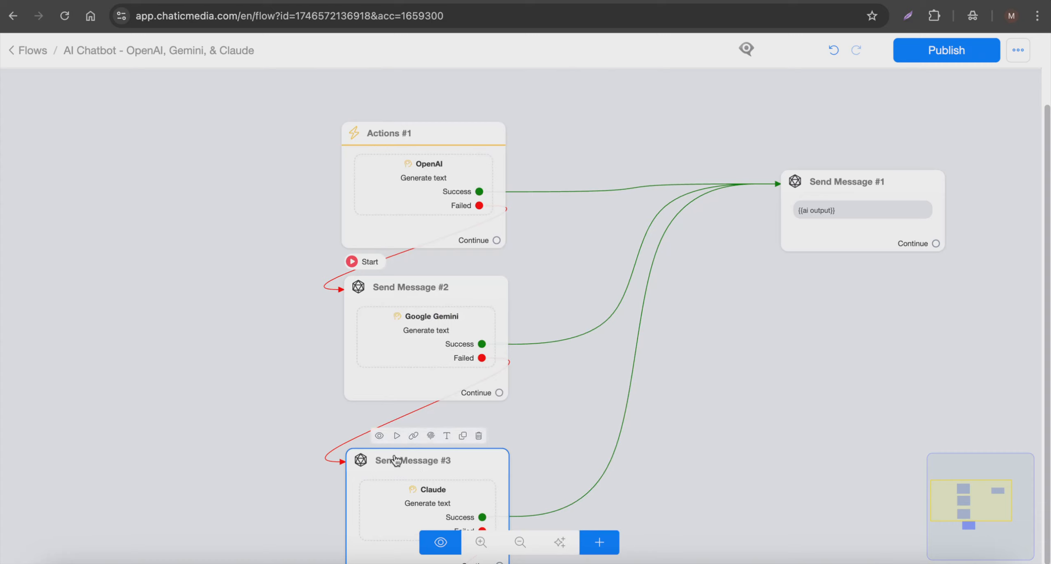
click(393, 438)
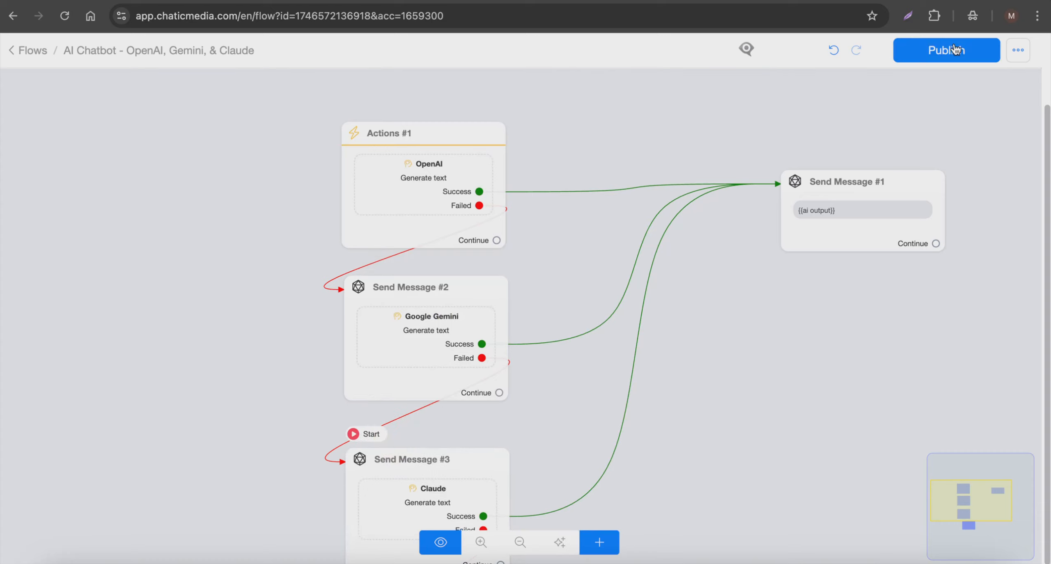
click(955, 46)
mouse_move(453, 479)
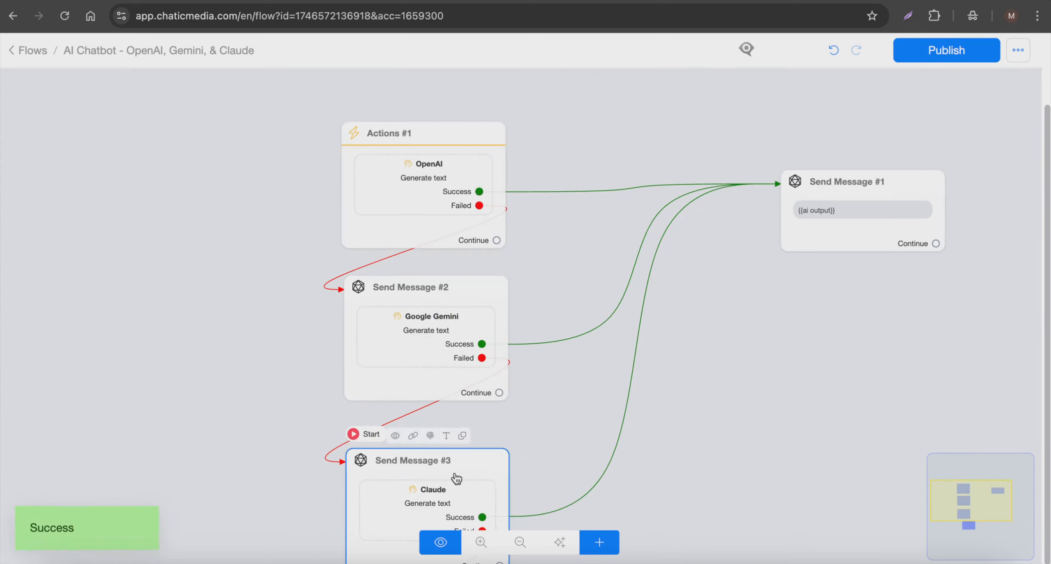
scroll(453, 479, down, 1)
scroll(436, 484, down, 1)
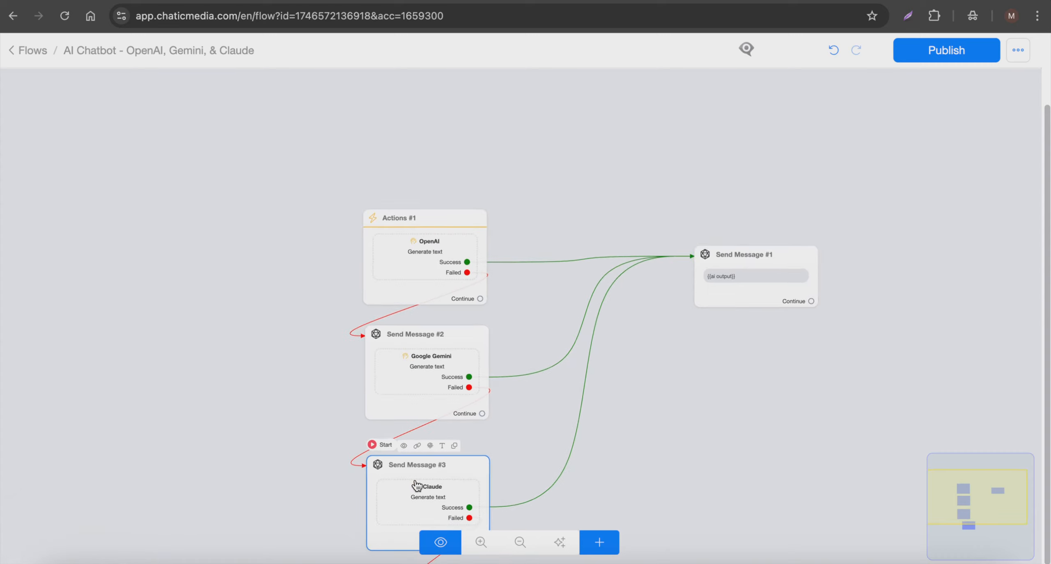
scroll(511, 337, down, 1)
scroll(446, 453, up, 4)
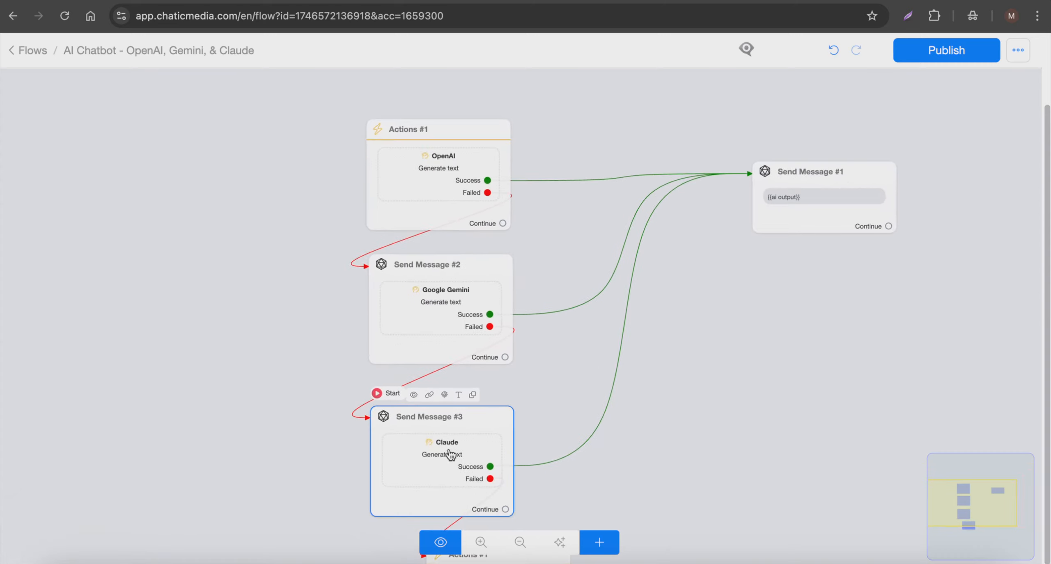